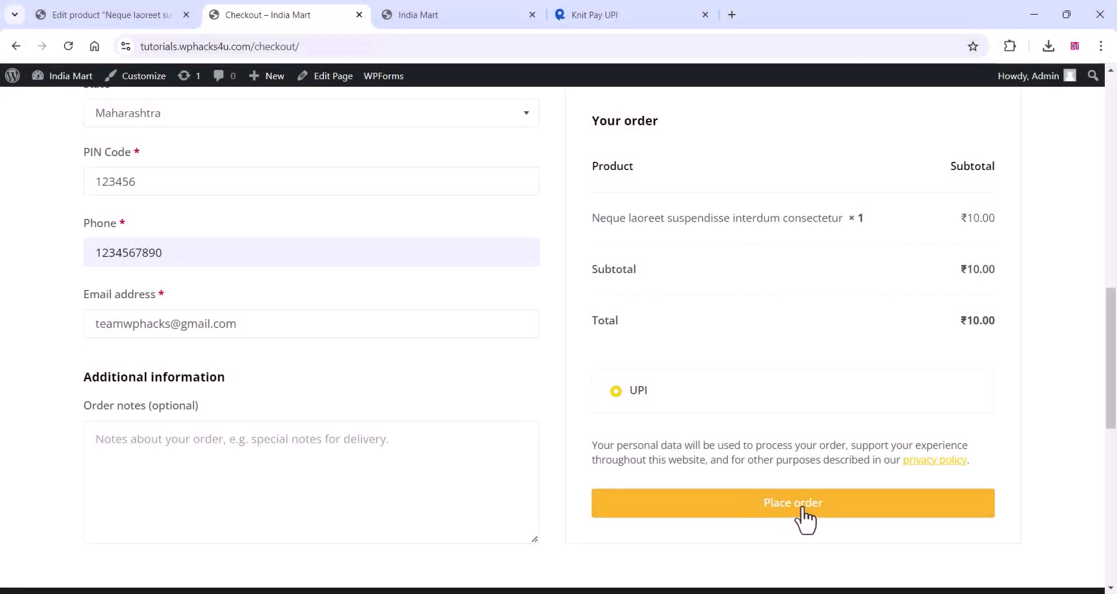
Place the ₹10.00 UPI order, decline saving the address, then search plugins for 'knit pay'.
left_click(803, 509)
left_click(951, 306)
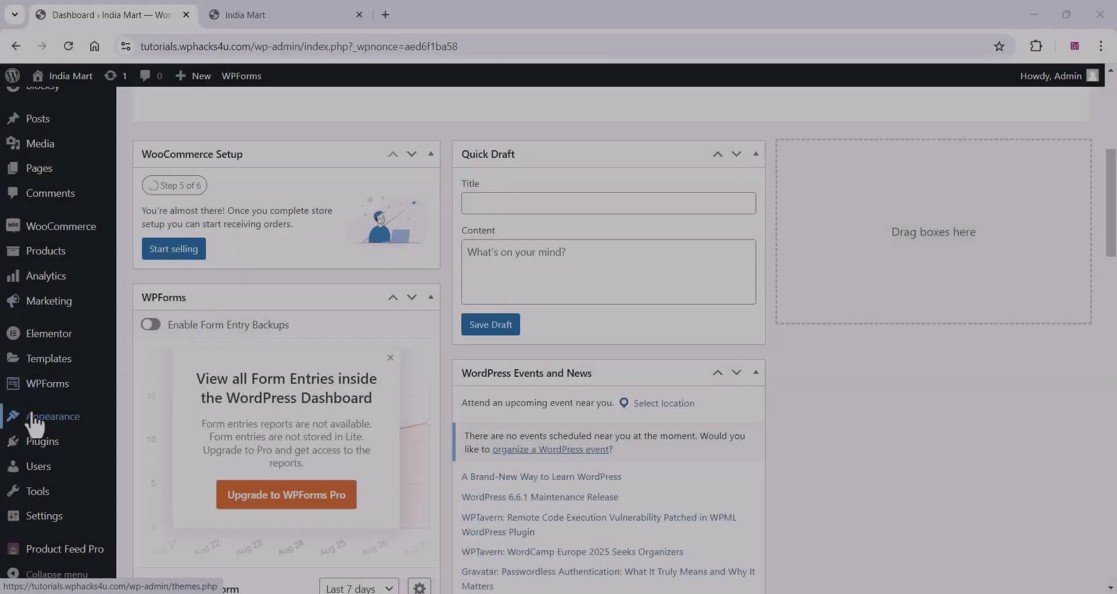
mouse_move(38, 448)
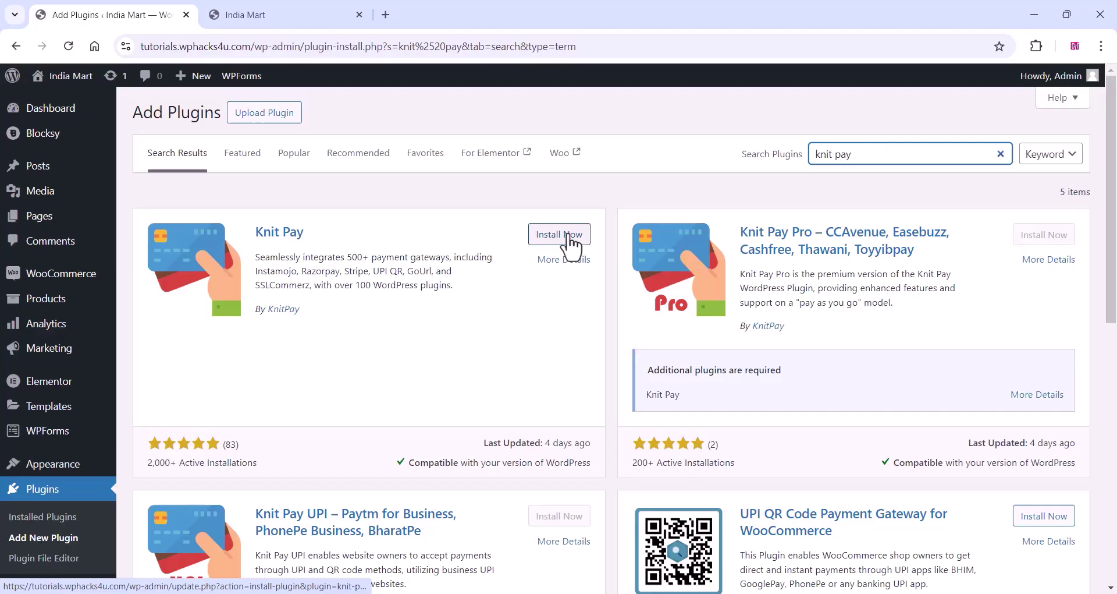
Install and activate Knit Pay, then install and activate Knit Pay UPI from the search results.
left_click(568, 233)
left_click(568, 232)
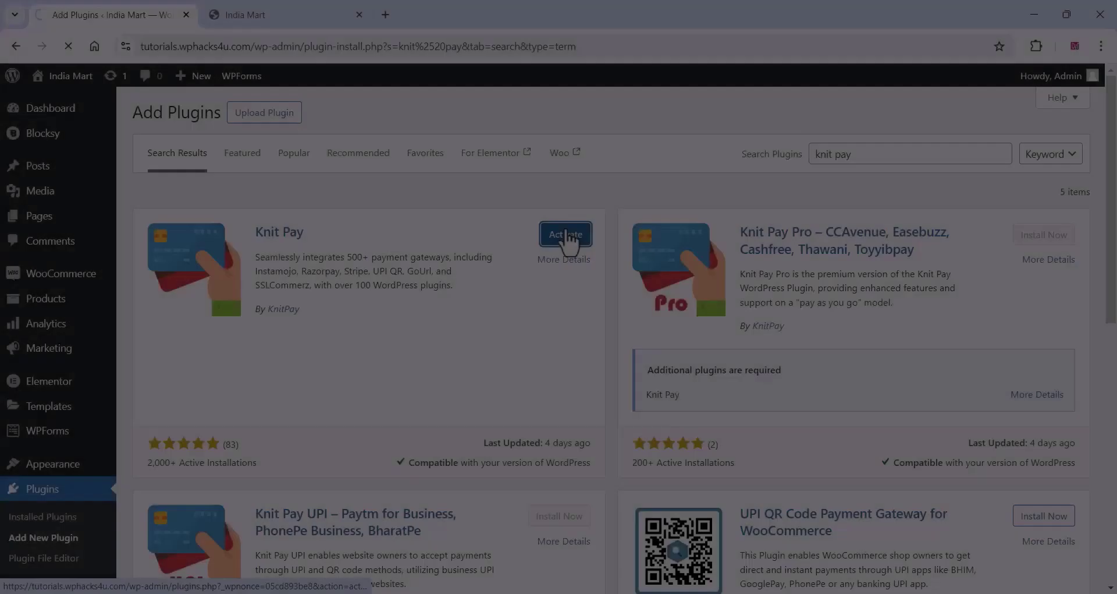
left_click(566, 234)
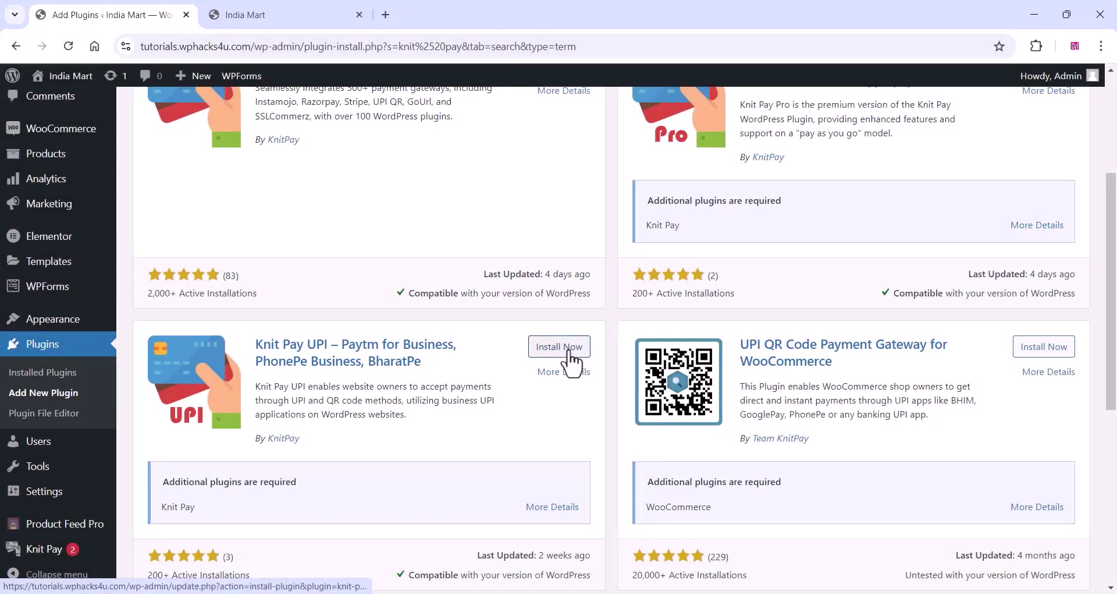
left_click(570, 350)
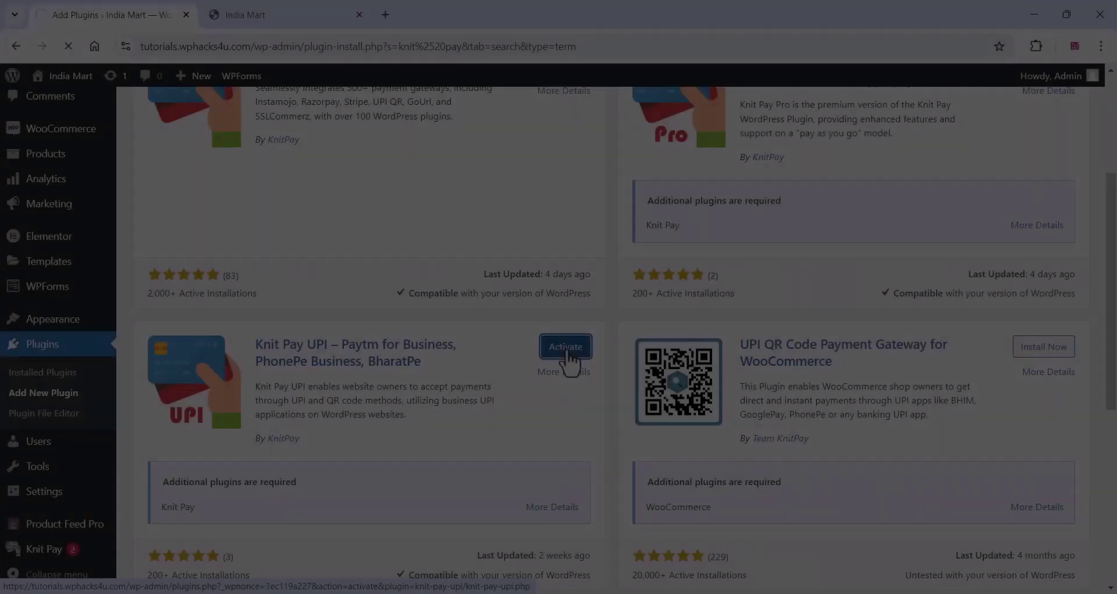
left_click(566, 353)
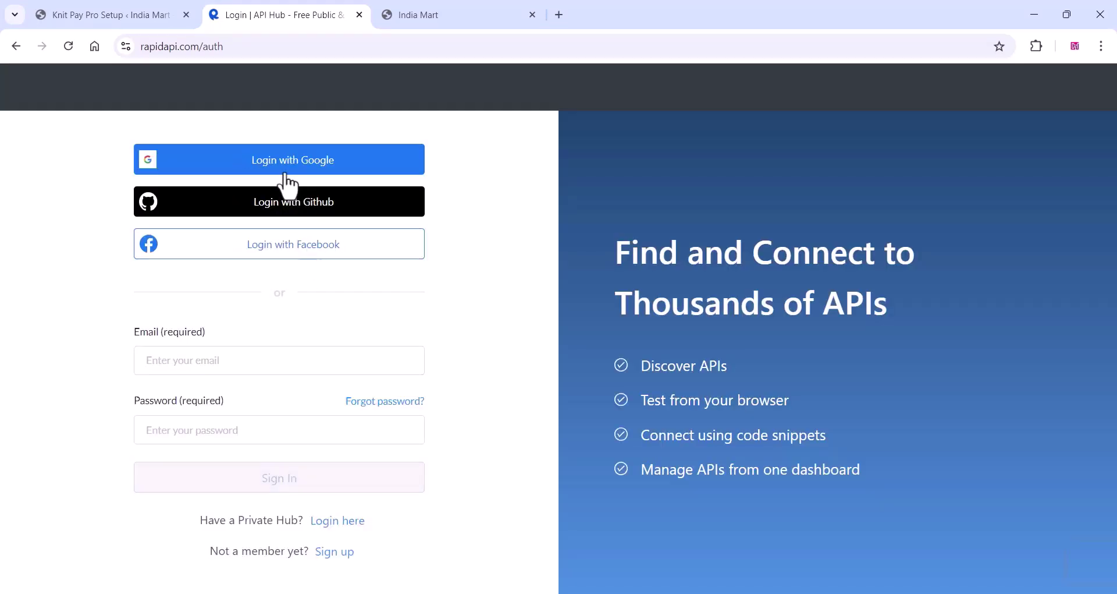
Log in to RapidAPI with Google, search 'knit pay', and open the Knit Pay UPI API.
left_click(286, 170)
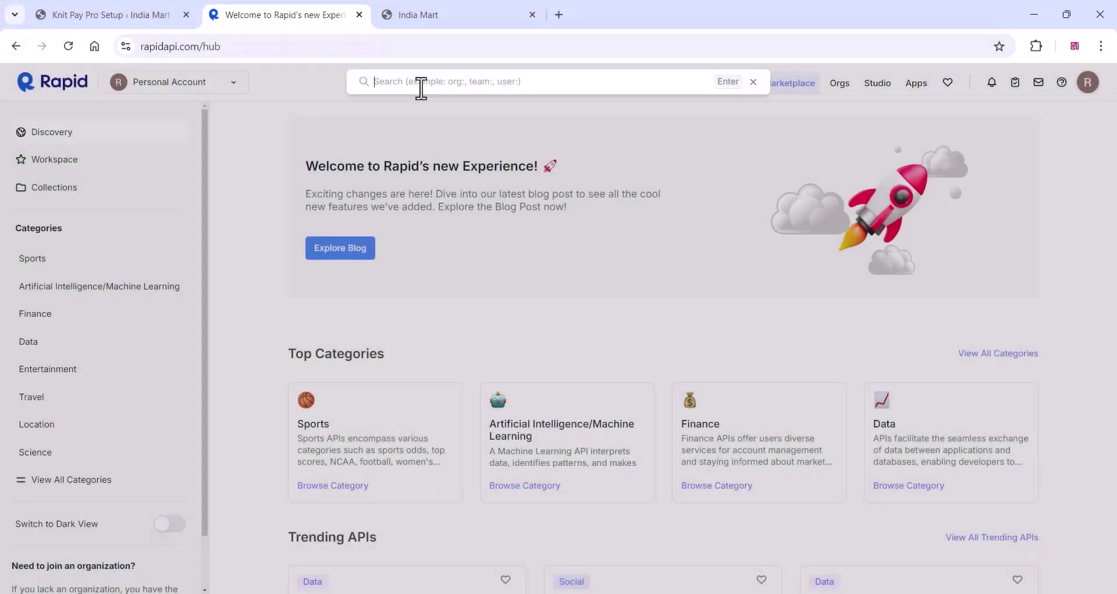
type("knit pay")
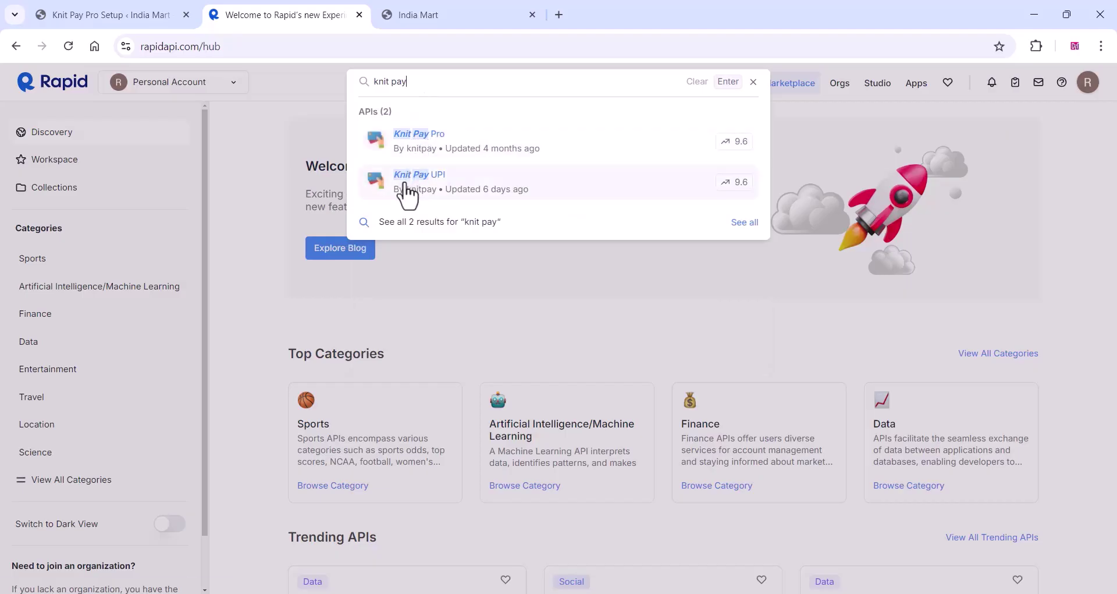
left_click(407, 195)
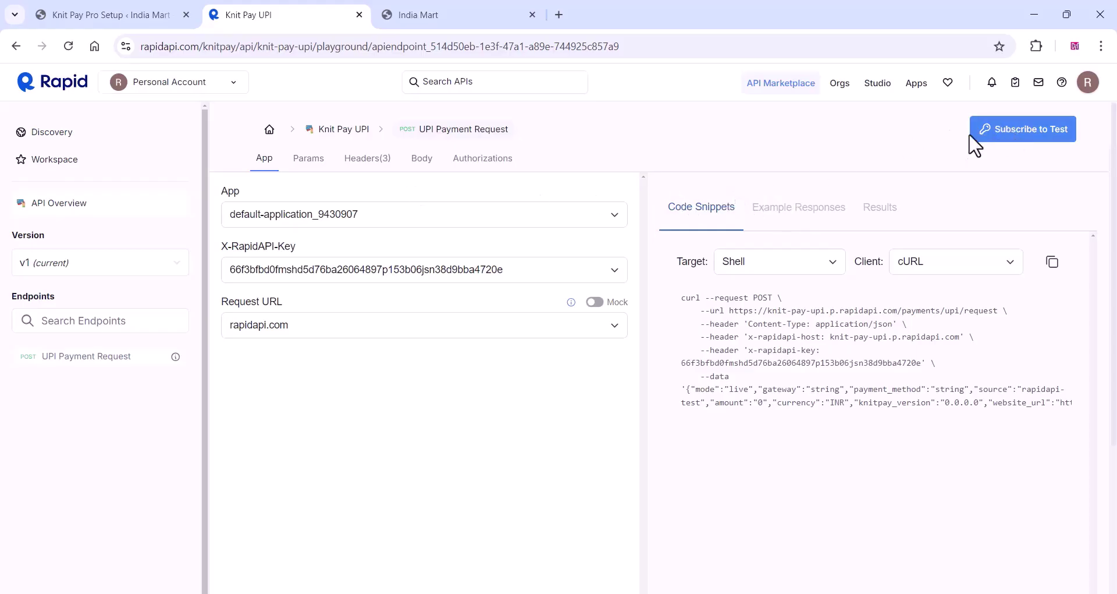
Subscribe to the Knit Pay UPI API's free Basic plan and dismiss the confirmation.
left_click(1027, 133)
scroll(294, 248, "down", 3)
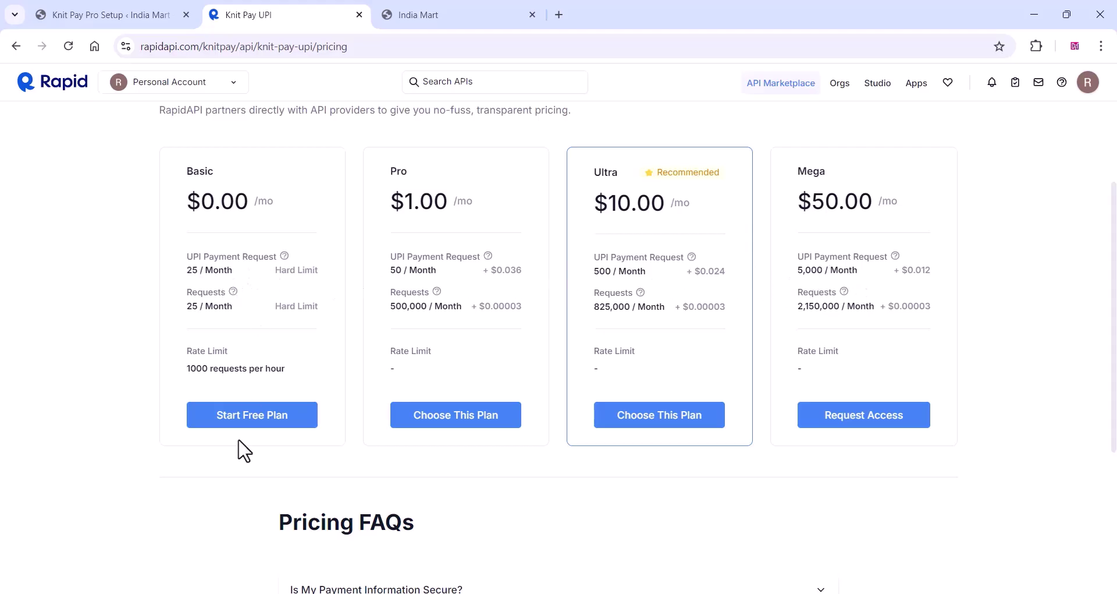
left_click(254, 417)
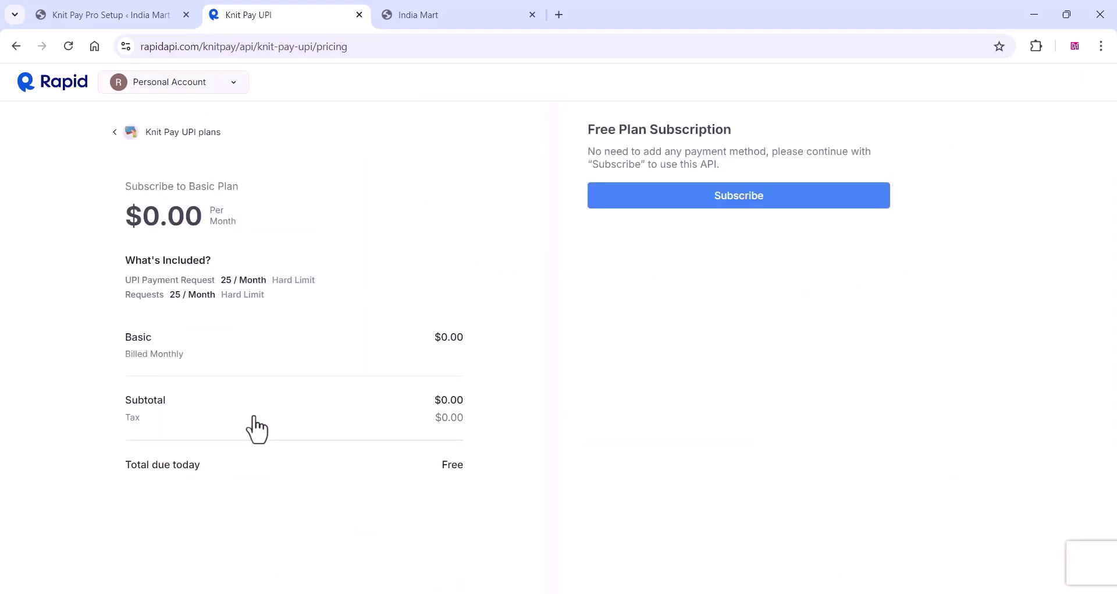
left_click(732, 204)
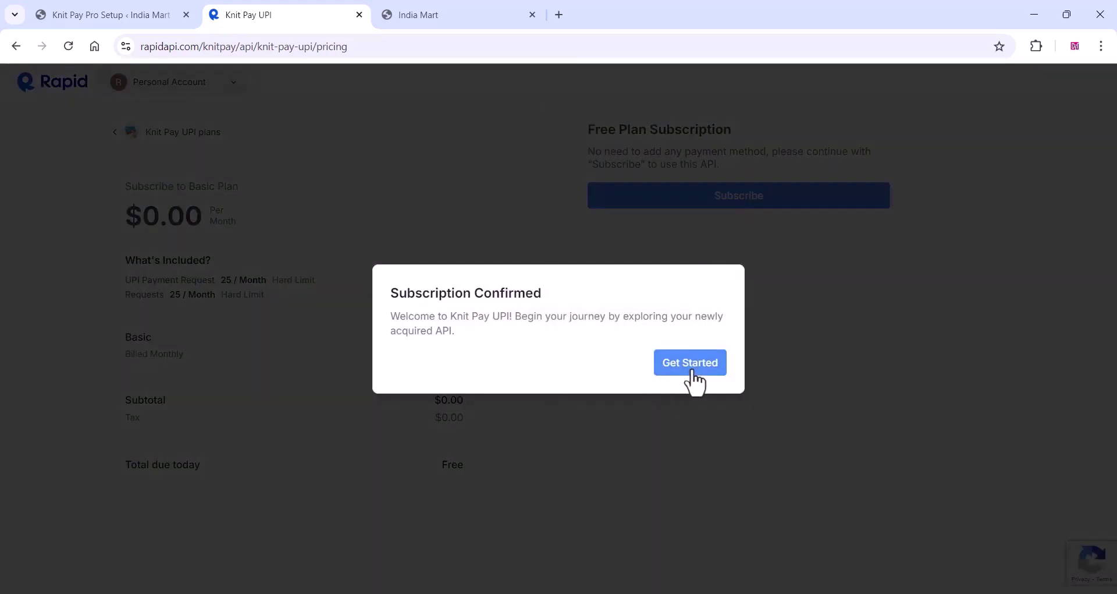
left_click(693, 379)
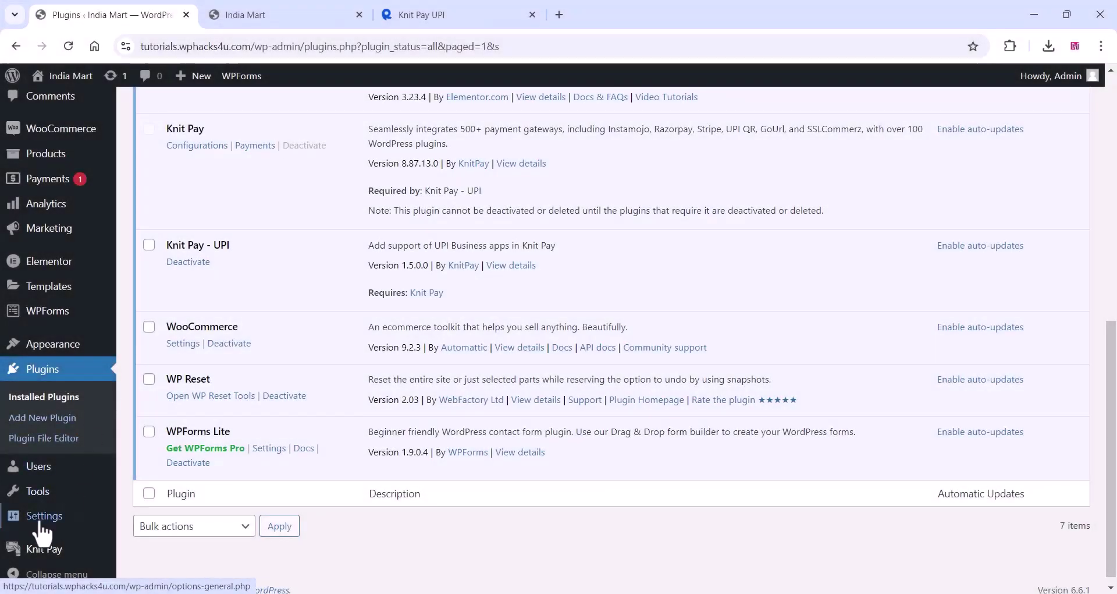
Copy the x-rapidapi-key value from the RapidAPI playground code snippet.
mouse_move(50, 550)
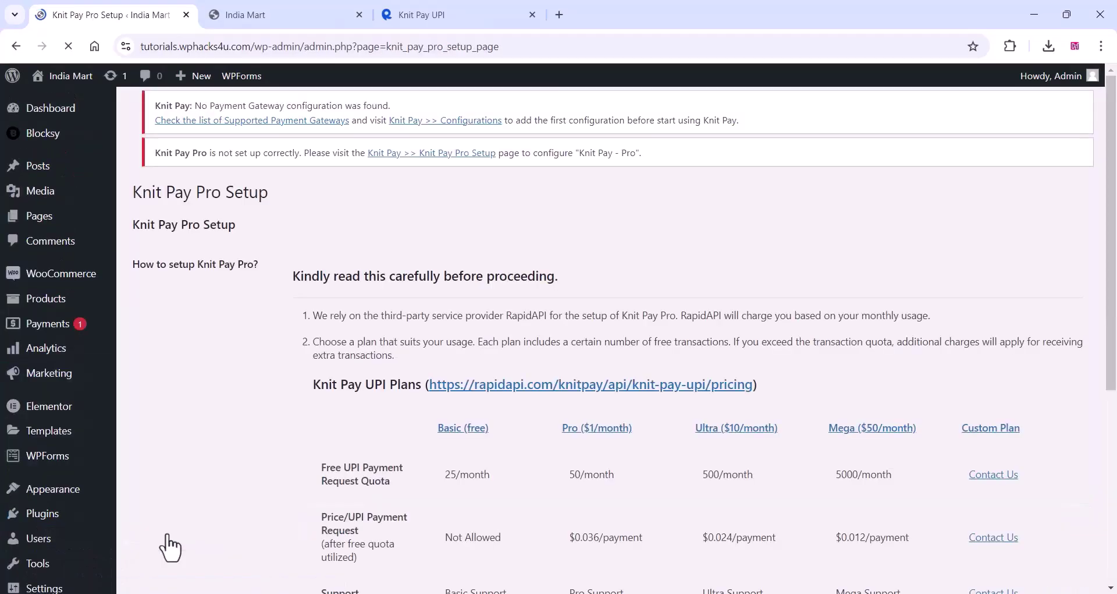
scroll(274, 399, "down", 5)
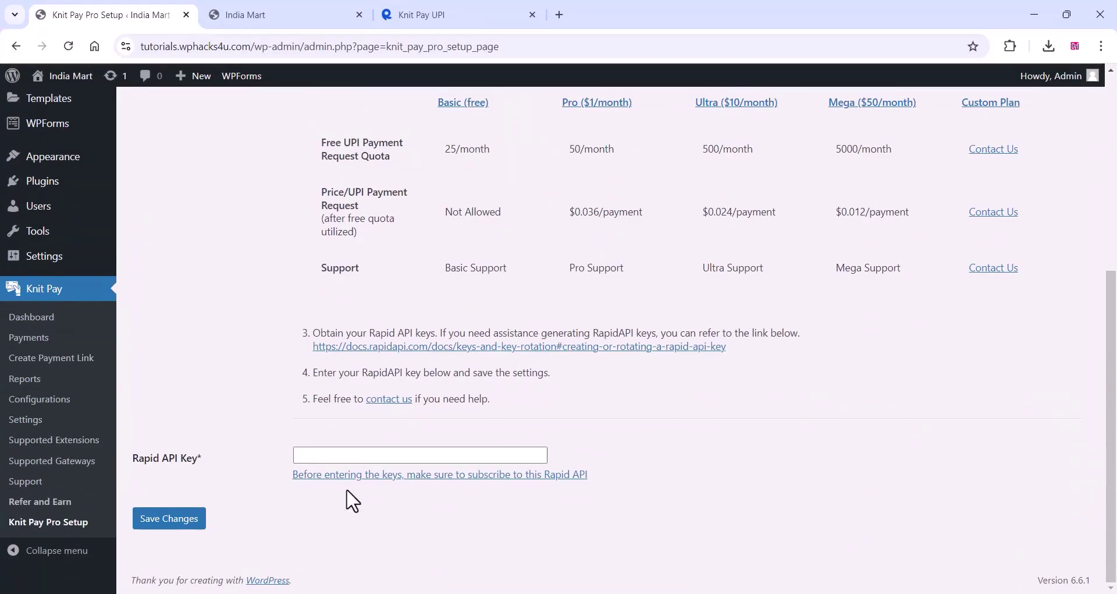
left_click(434, 16)
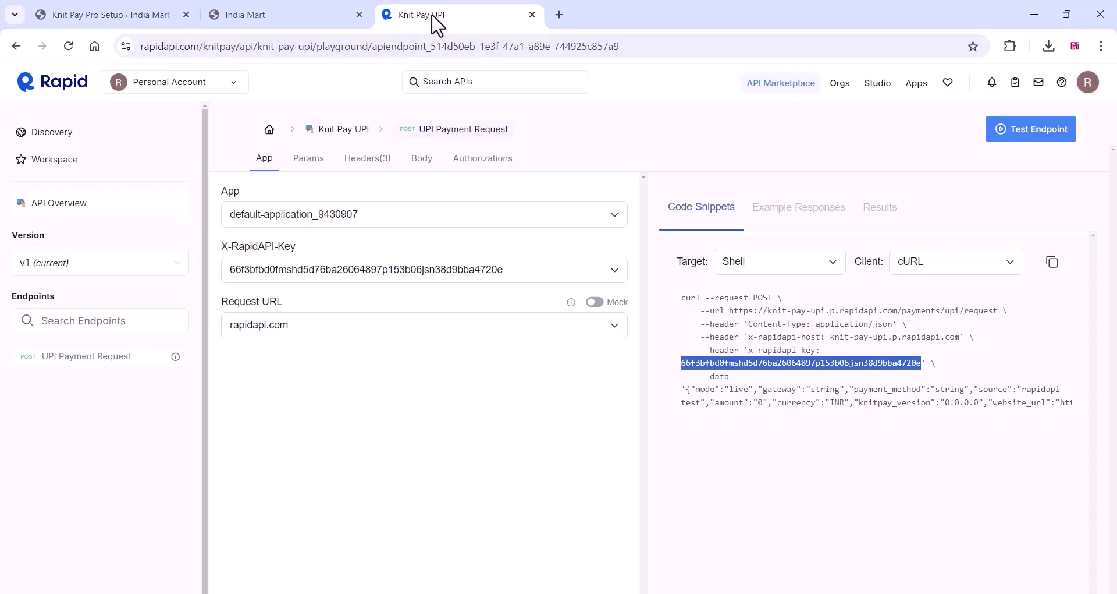
right_click(696, 364)
left_click(724, 379)
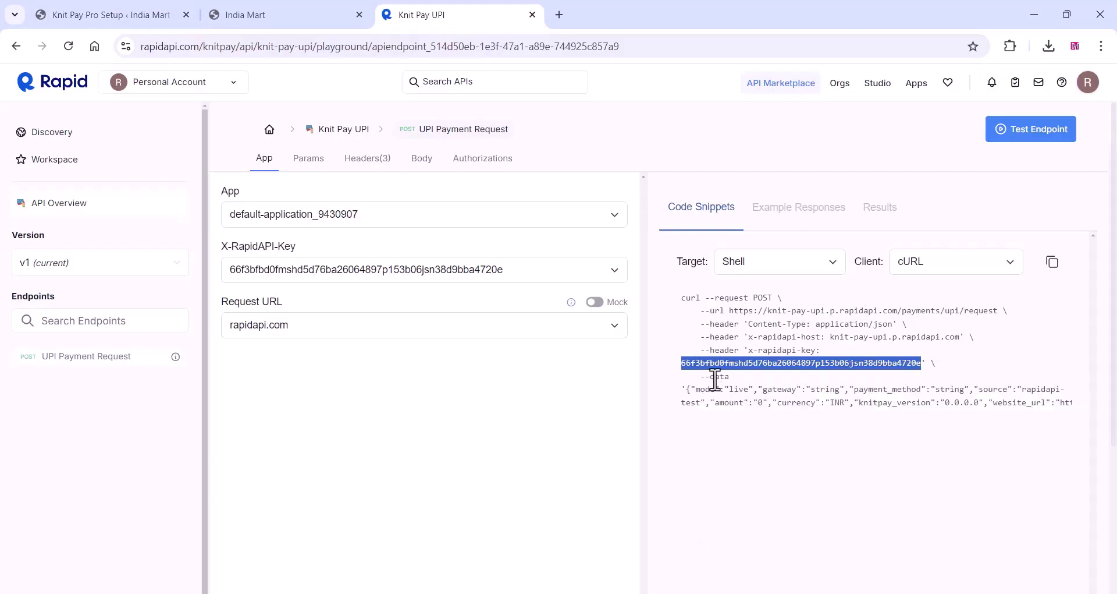
Paste the key into Rapid API Key on Knit Pay Pro Setup and save the settings.
left_click(101, 7)
right_click(301, 456)
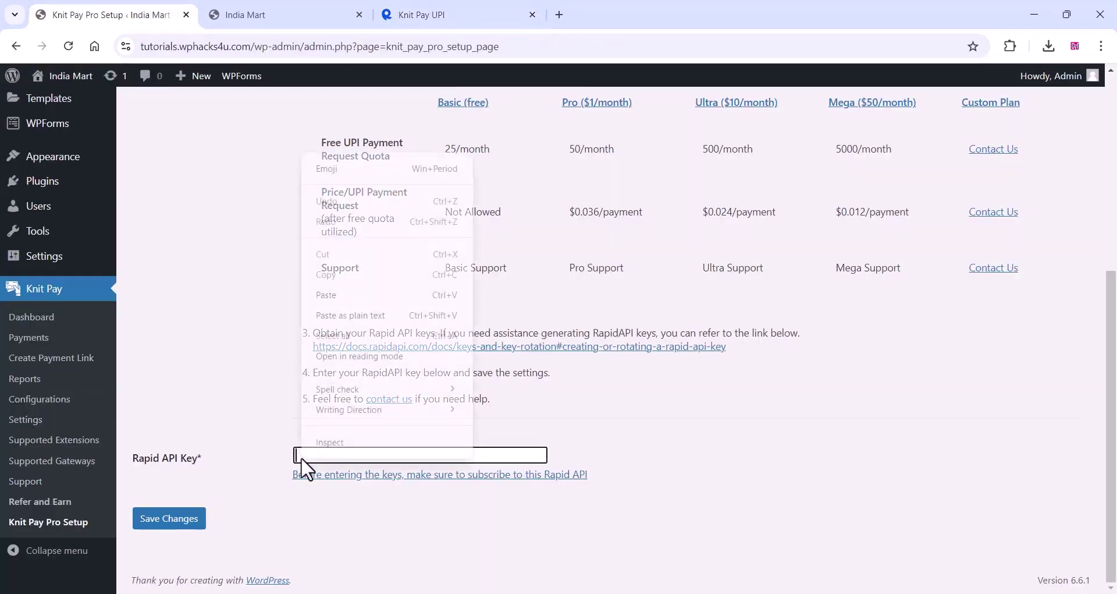
left_click(319, 294)
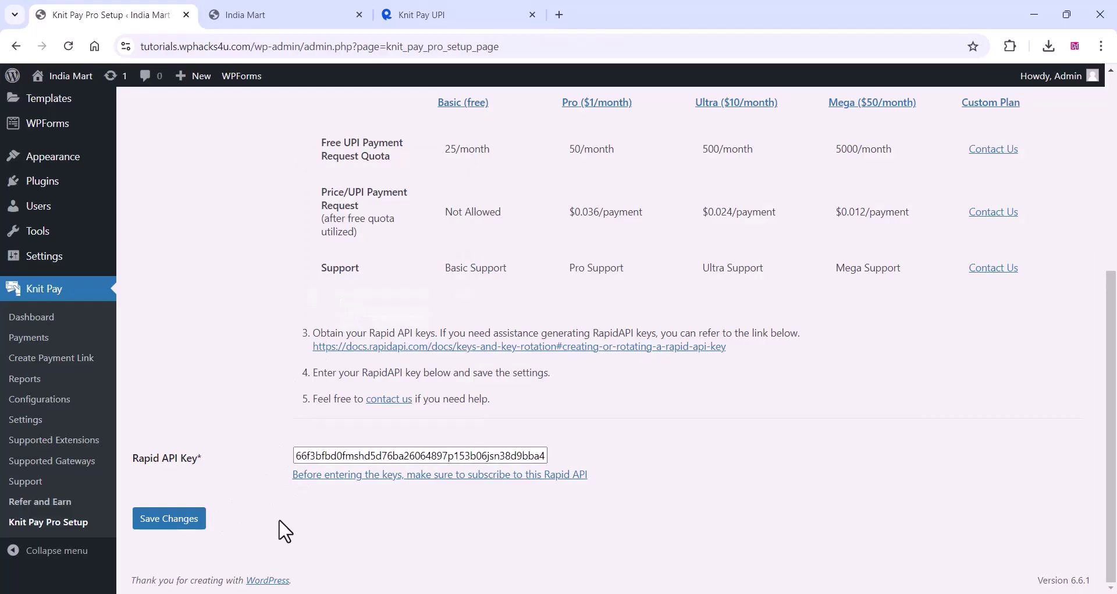
left_click(181, 521)
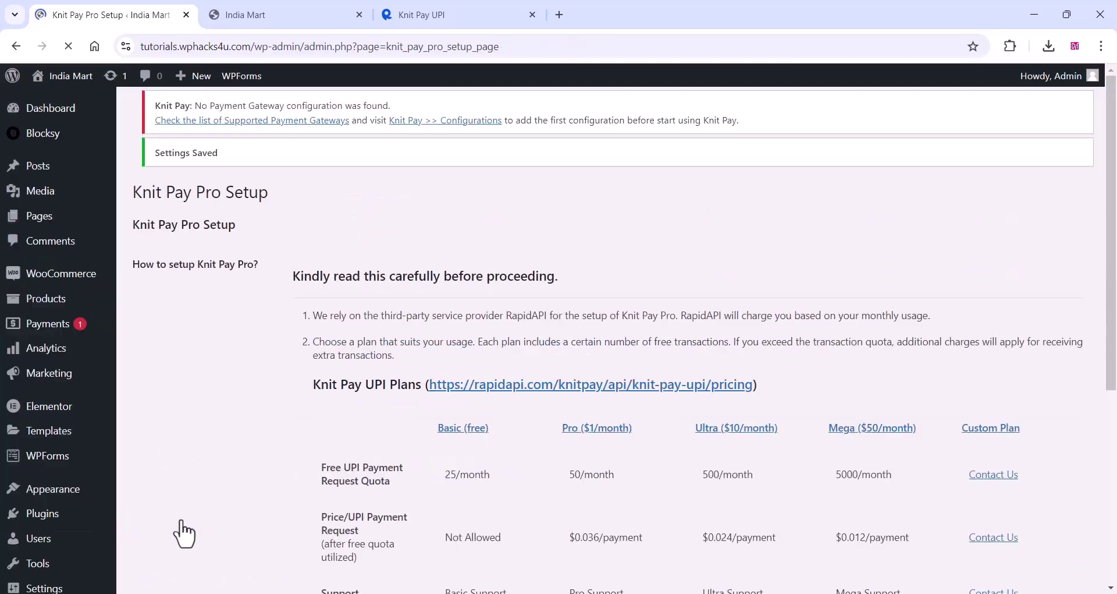
scroll(257, 404, "down", 3)
scroll(256, 404, "down", 3)
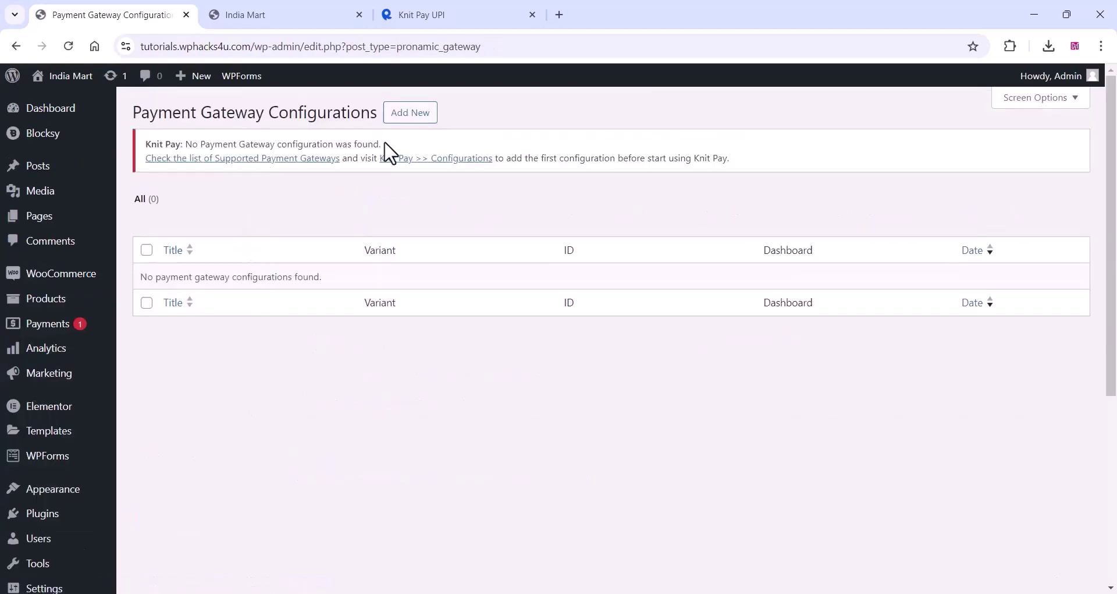
Start a new gateway configuration using the HDFC SmartHub Vyapar (UPI/QR) provider.
left_click(407, 119)
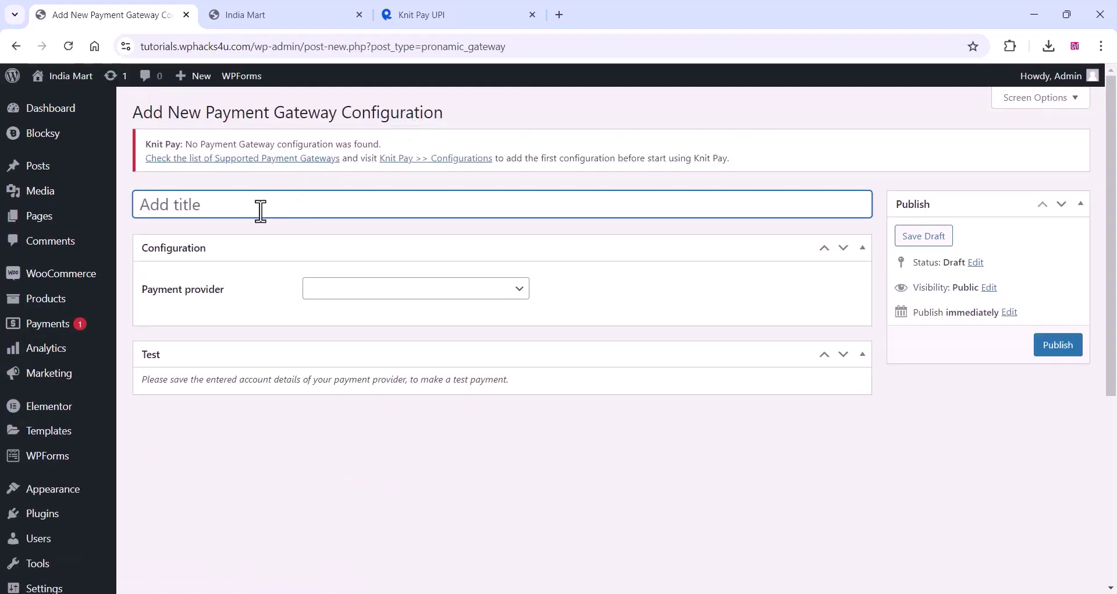
left_click(361, 291)
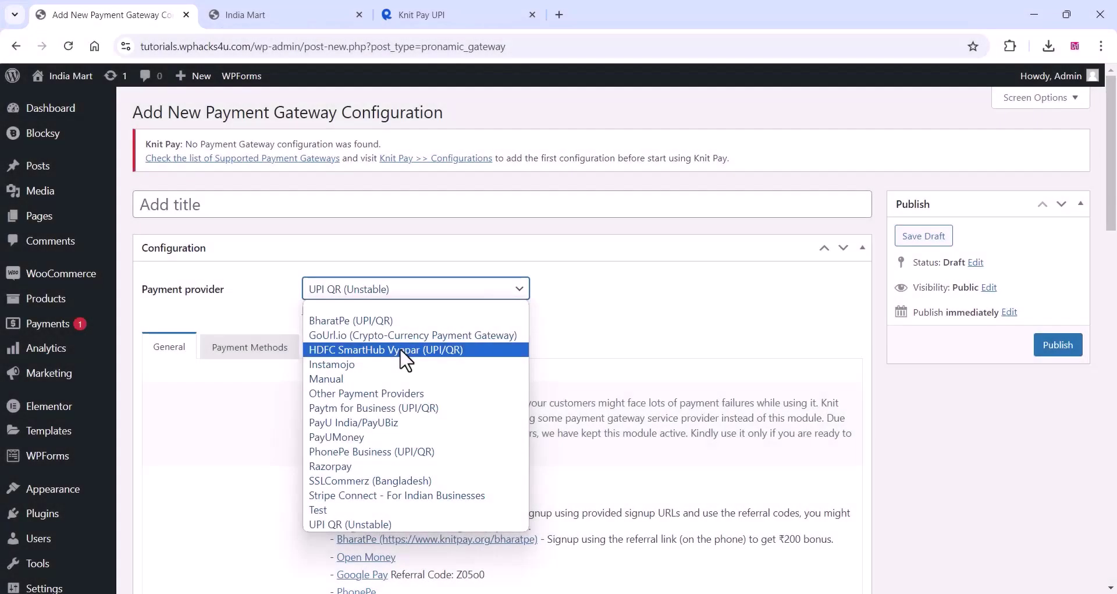
left_click(401, 350)
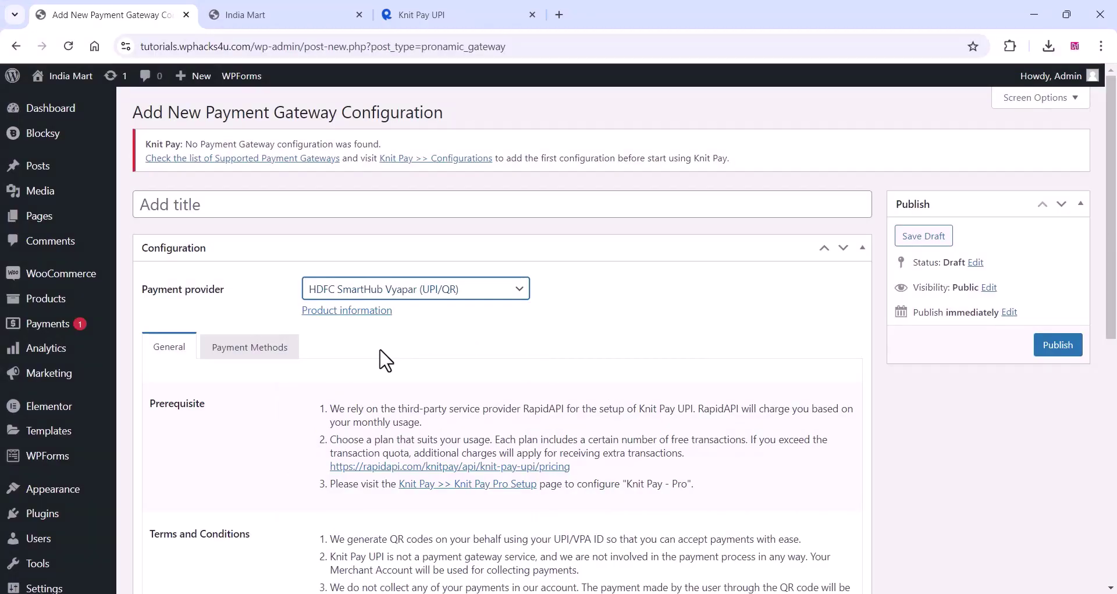
scroll(386, 360, "down", 5)
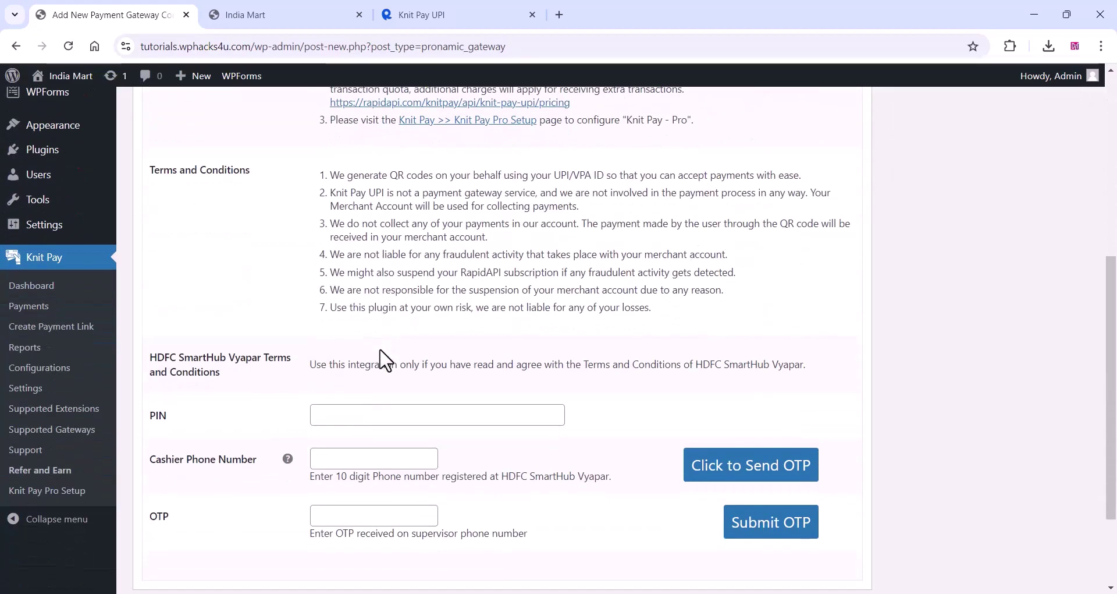
scroll(385, 359, "up", 5)
Title the configuration 'HDFC', enter the account PIN, and run a ₹10 test payment.
left_click(187, 206)
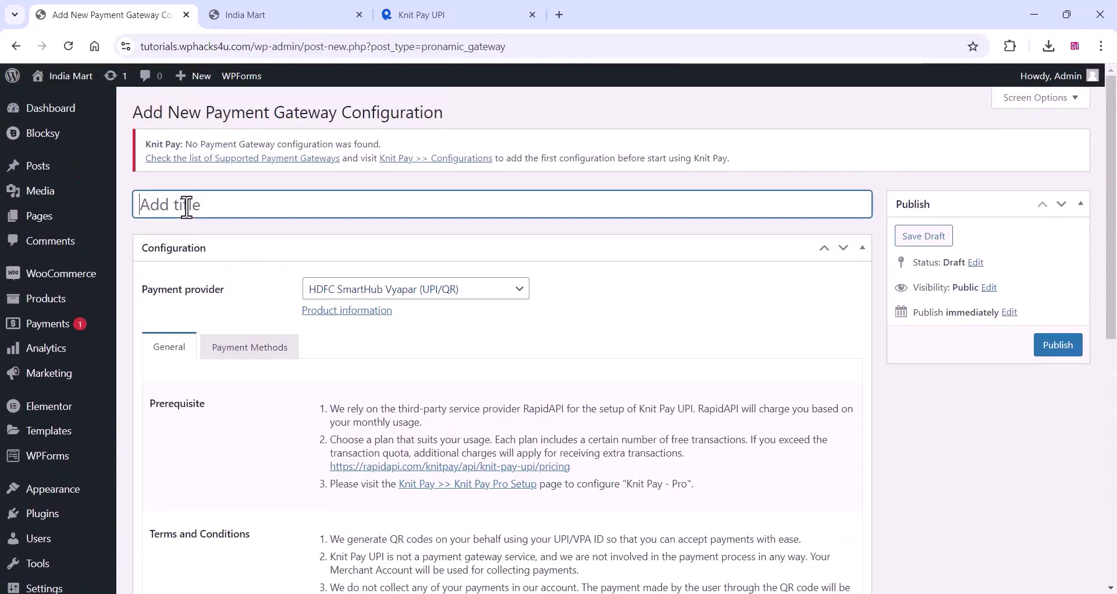
type("H")
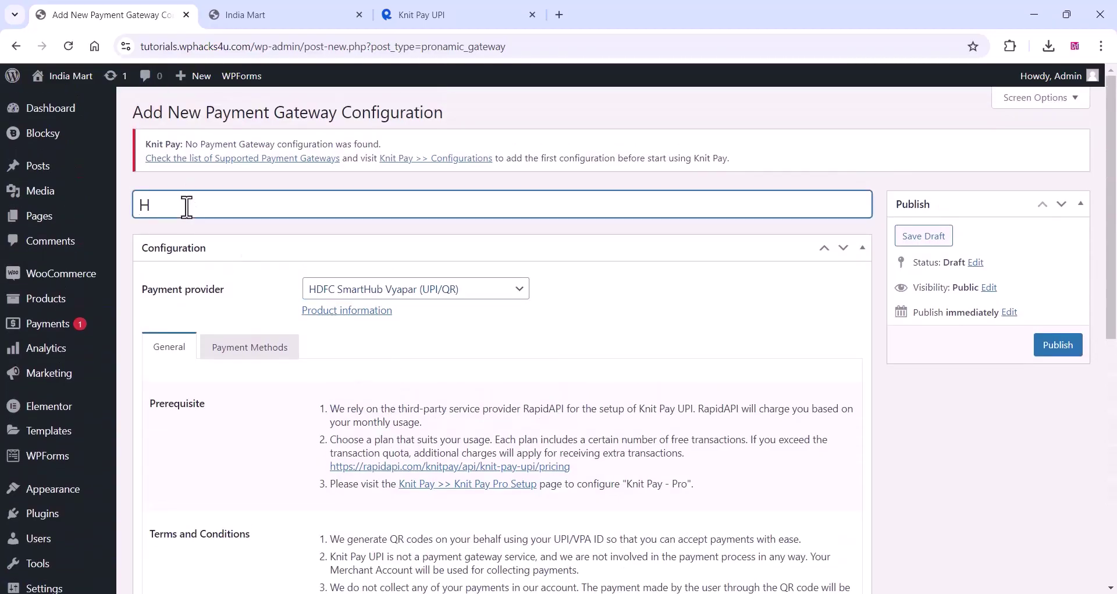
type("DFC")
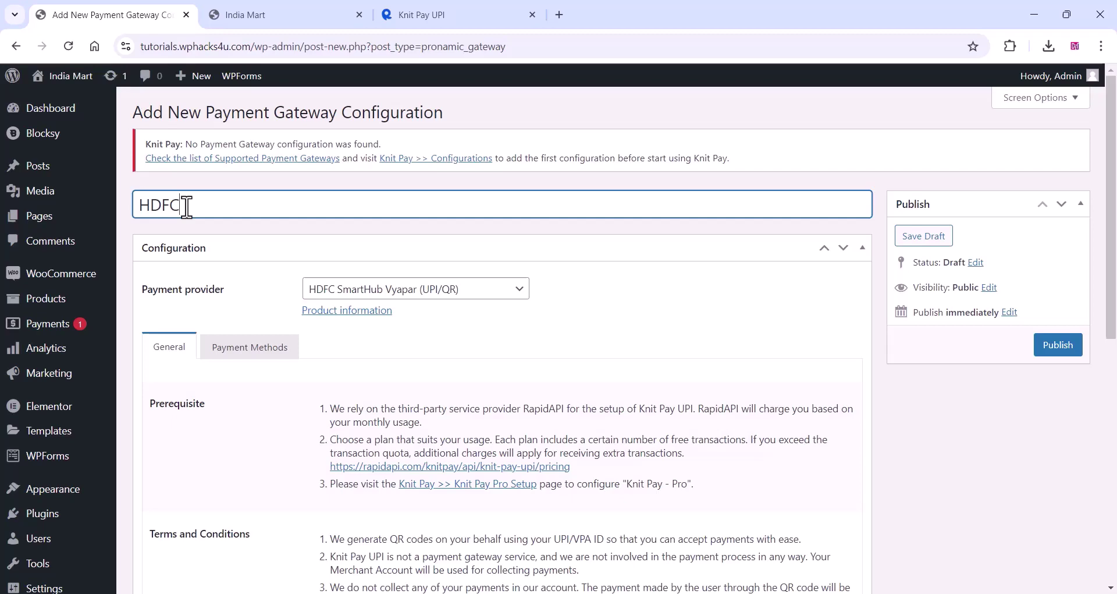
left_click(429, 357)
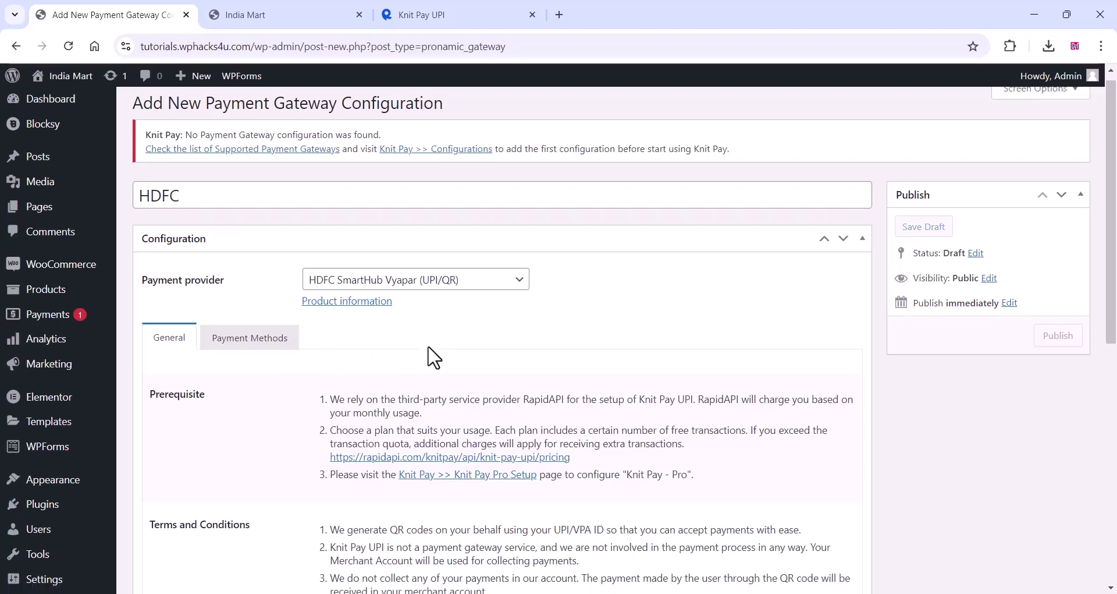
scroll(434, 356, "down", 7)
left_click(344, 348)
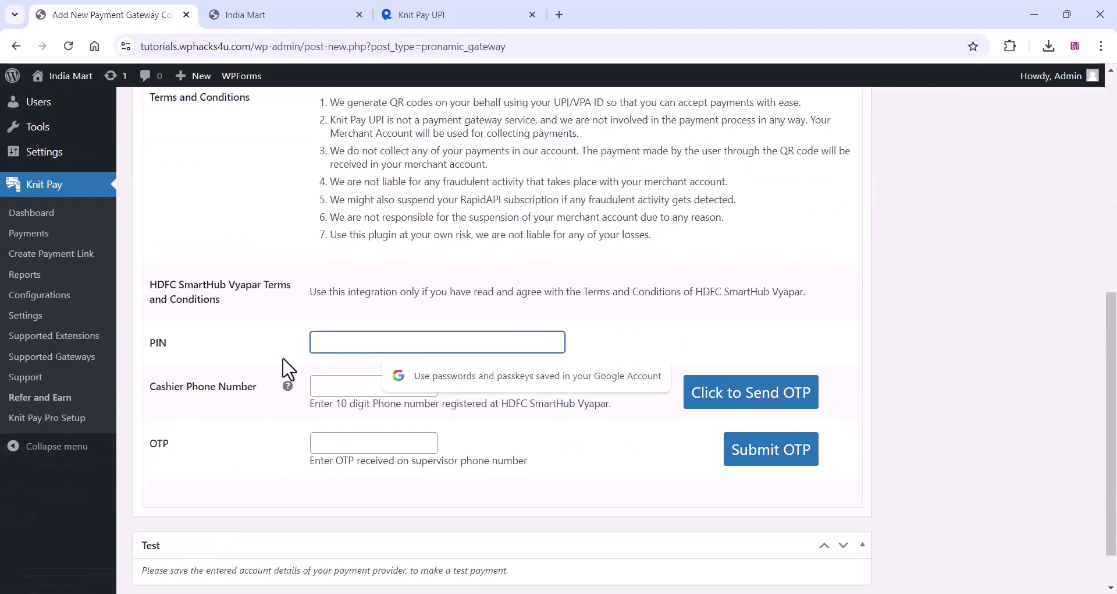
type("10")
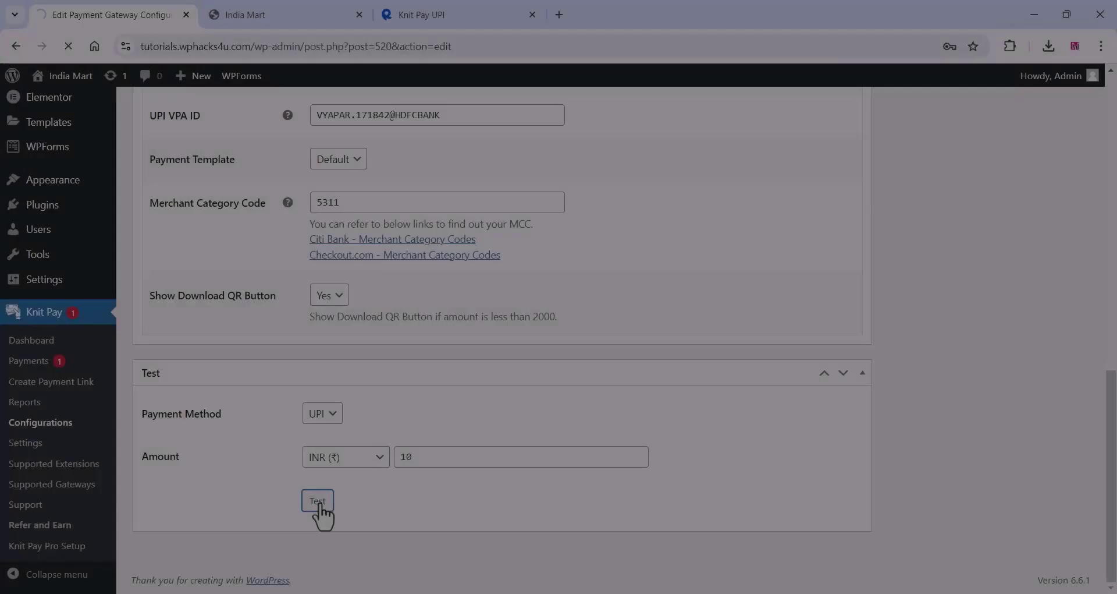
left_click(318, 501)
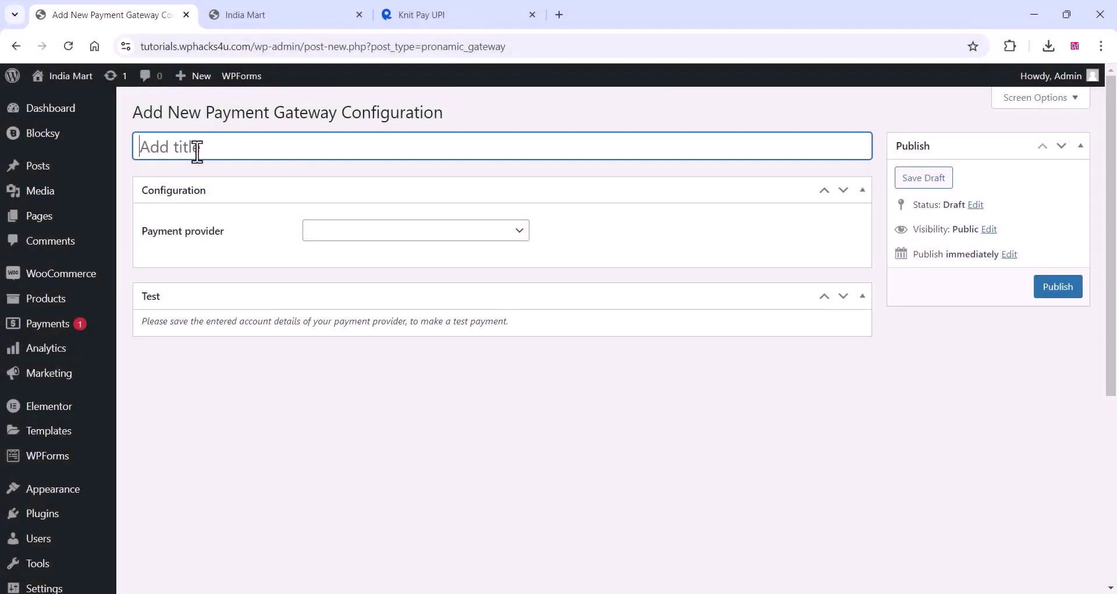
Title the new configuration 'PHONEPE', select PhonePe Business (UPI/QR), and review its setup steps.
type("PH")
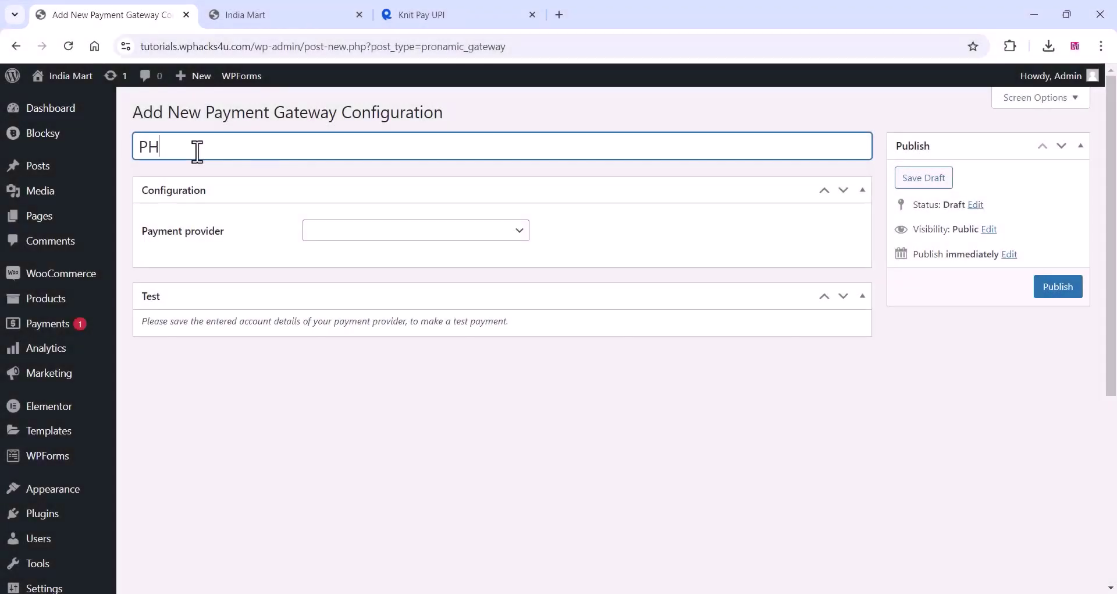
type("ONEPE")
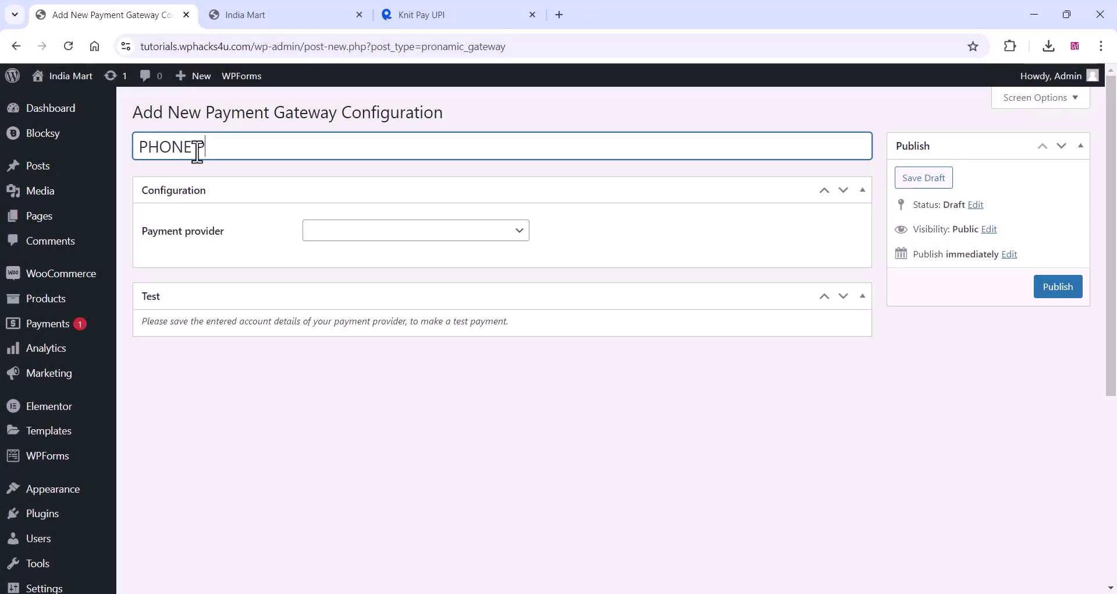
left_click(197, 147)
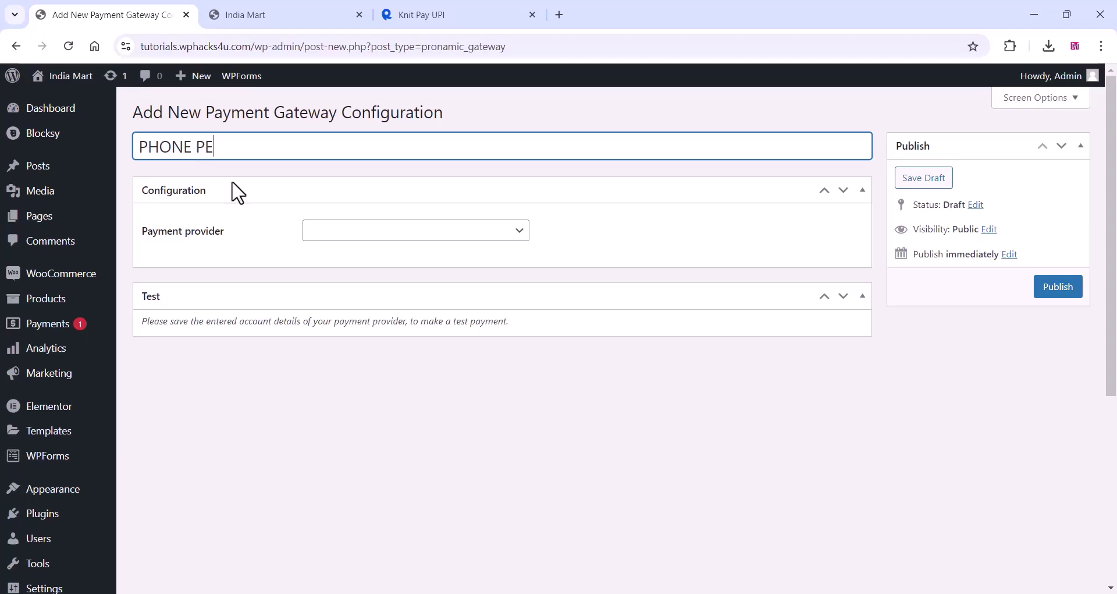
left_click(354, 235)
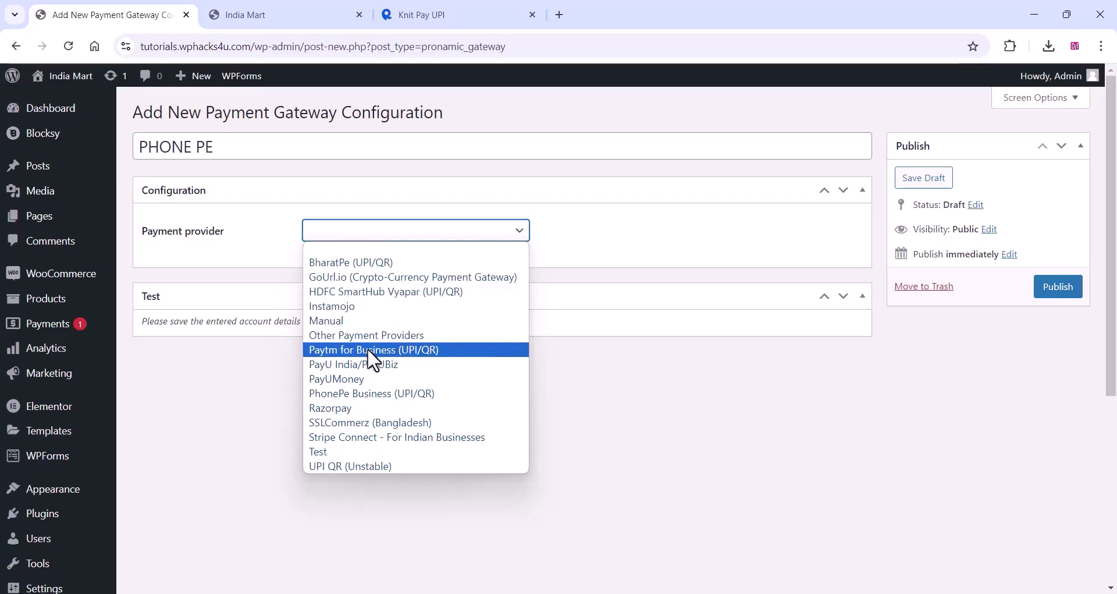
left_click(362, 393)
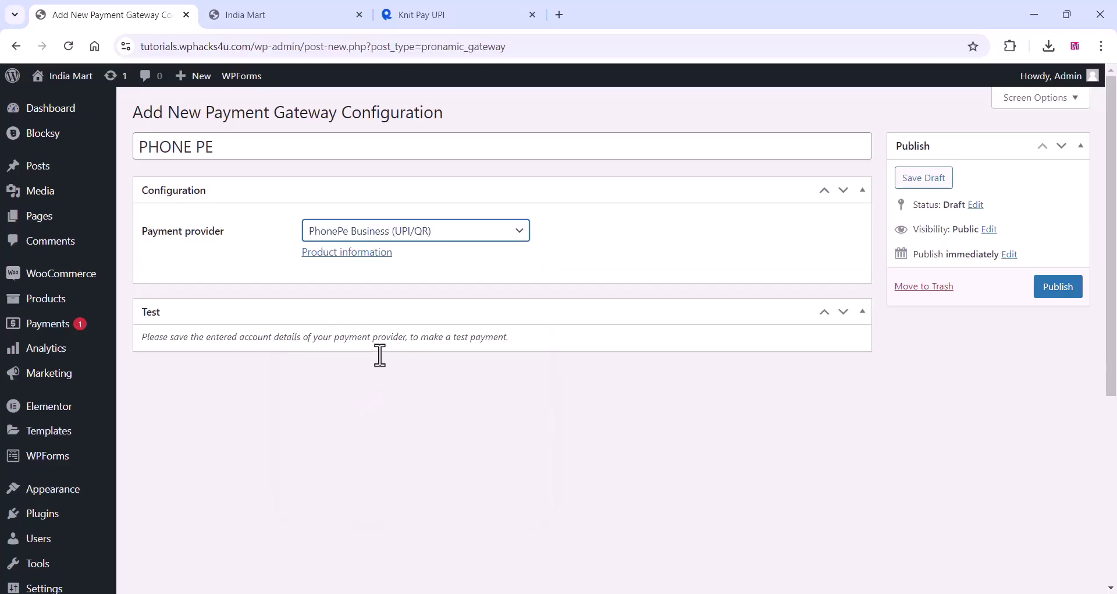
scroll(370, 314, "down", 1)
scroll(370, 313, "down", 5)
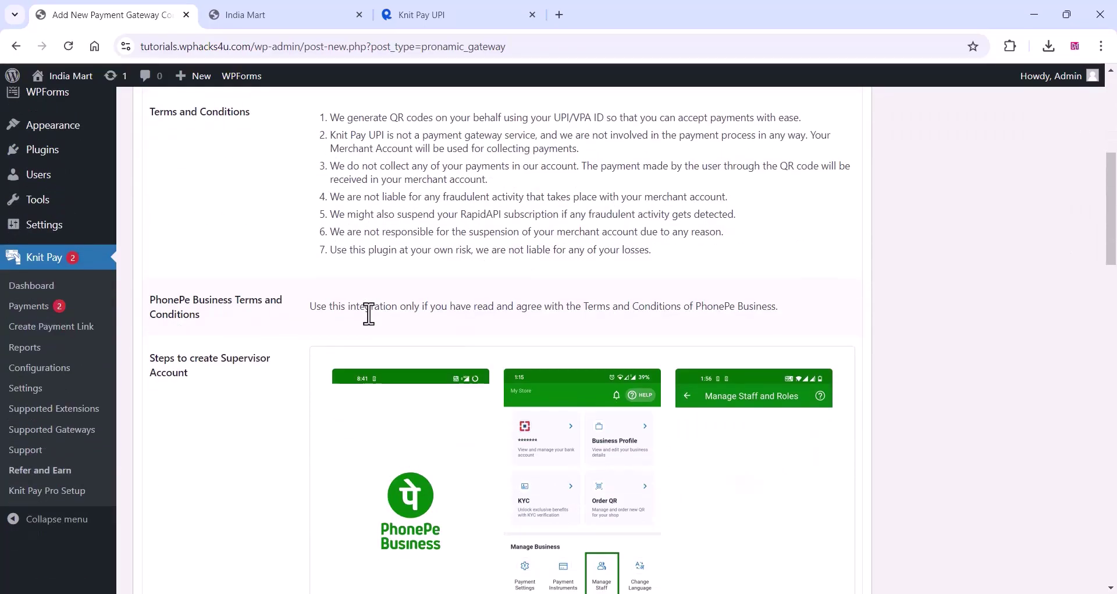
scroll(369, 313, "down", 3)
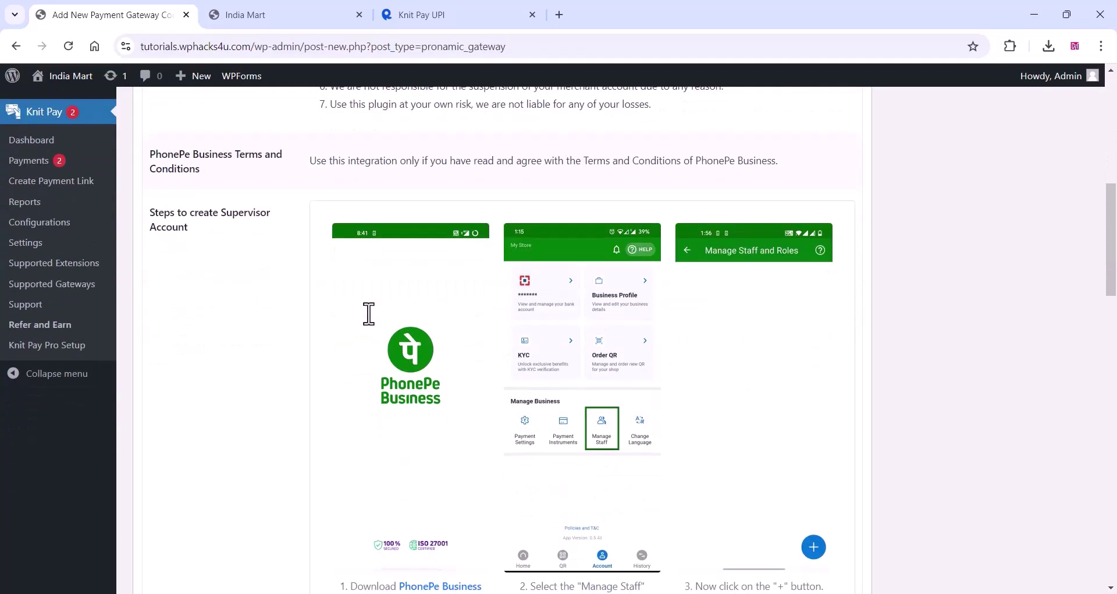
scroll(369, 313, "down", 6)
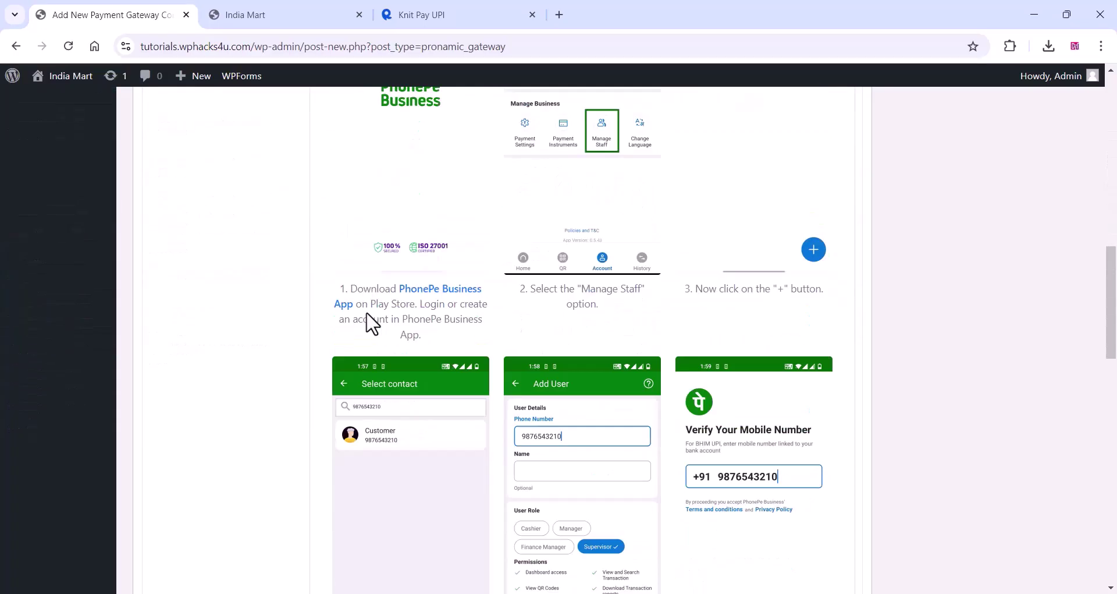
scroll(367, 314, "down", 5)
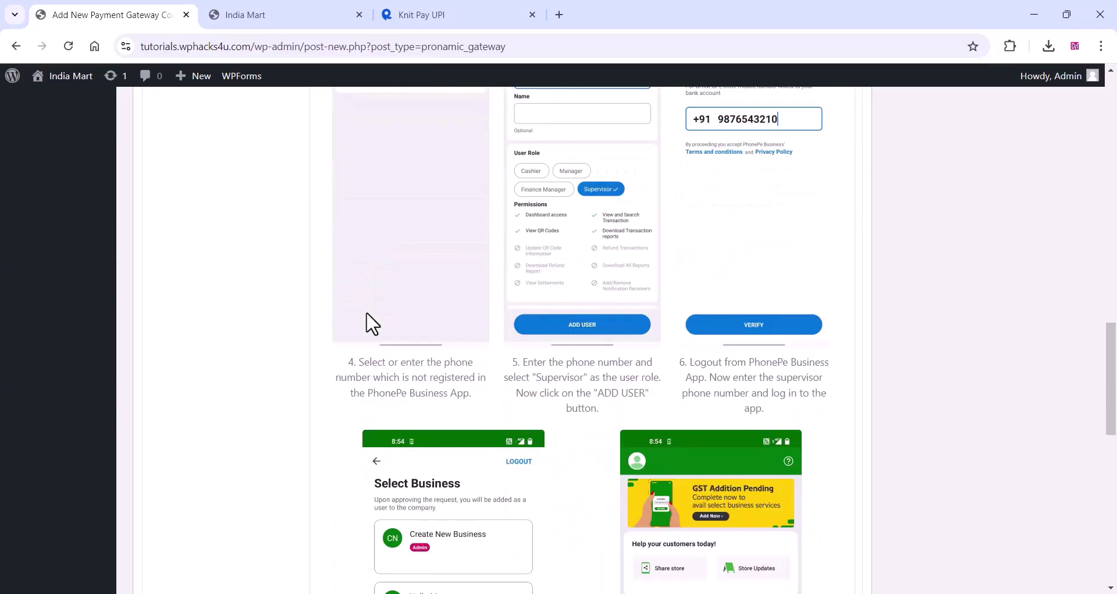
scroll(370, 320, "up", 5)
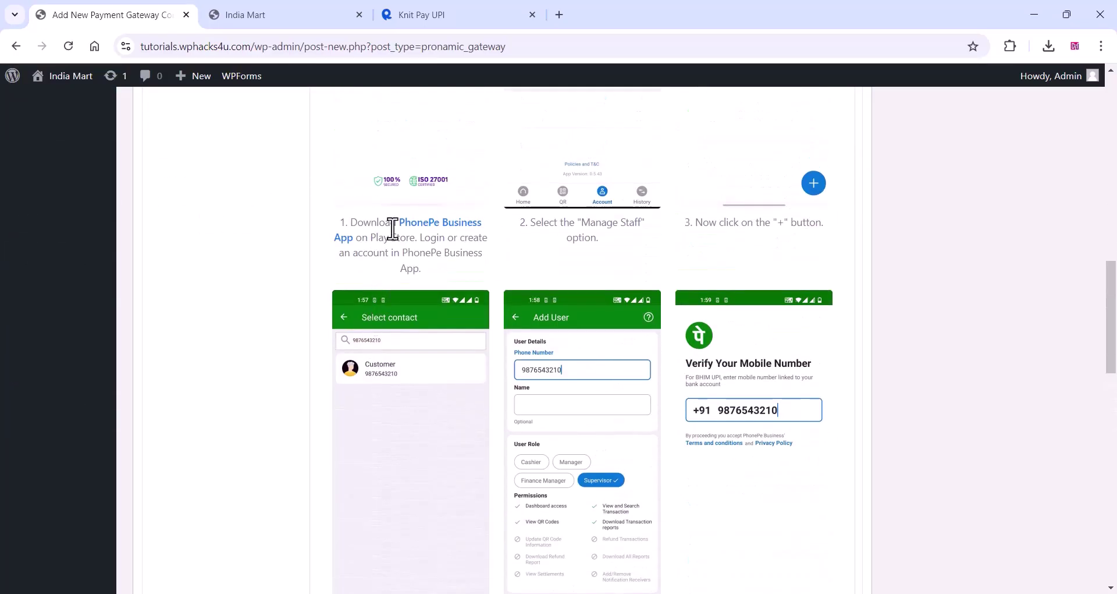
scroll(669, 249, "down", 3)
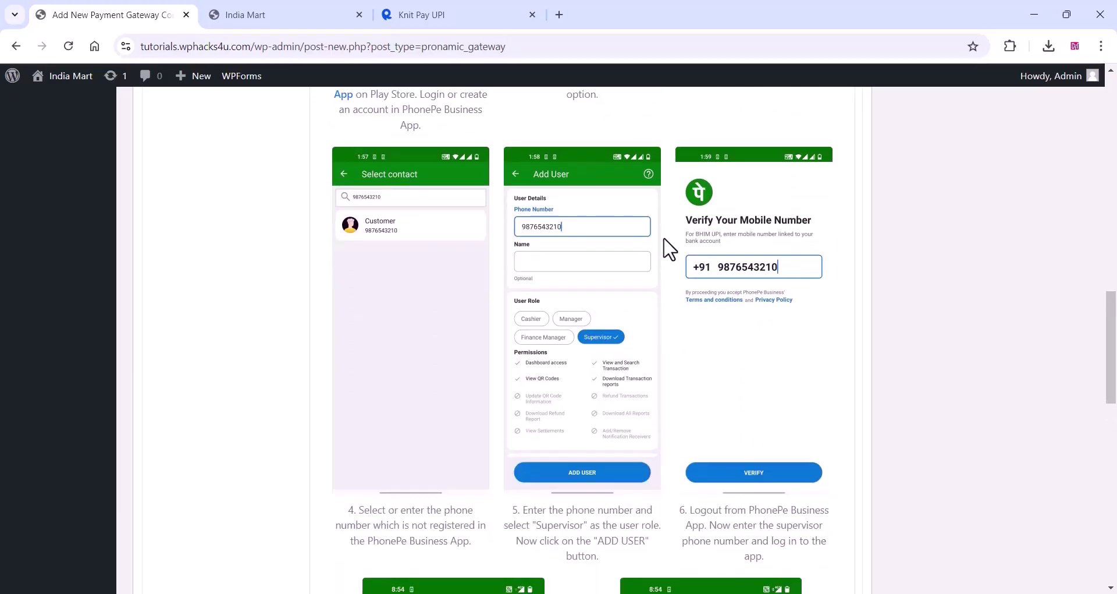
scroll(462, 379, "down", 2)
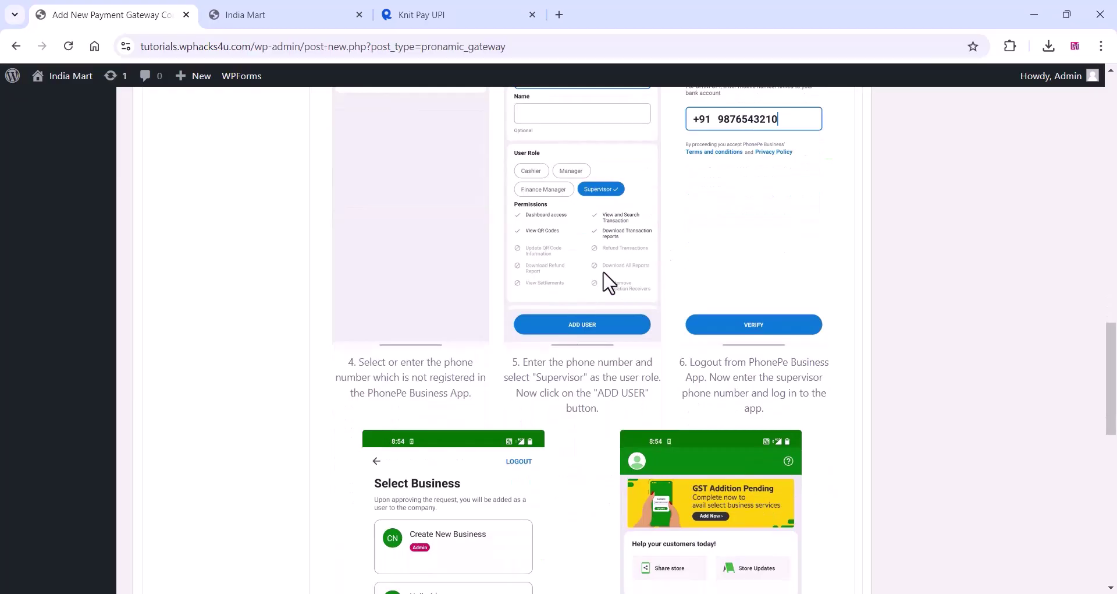
scroll(605, 284, "down", 10)
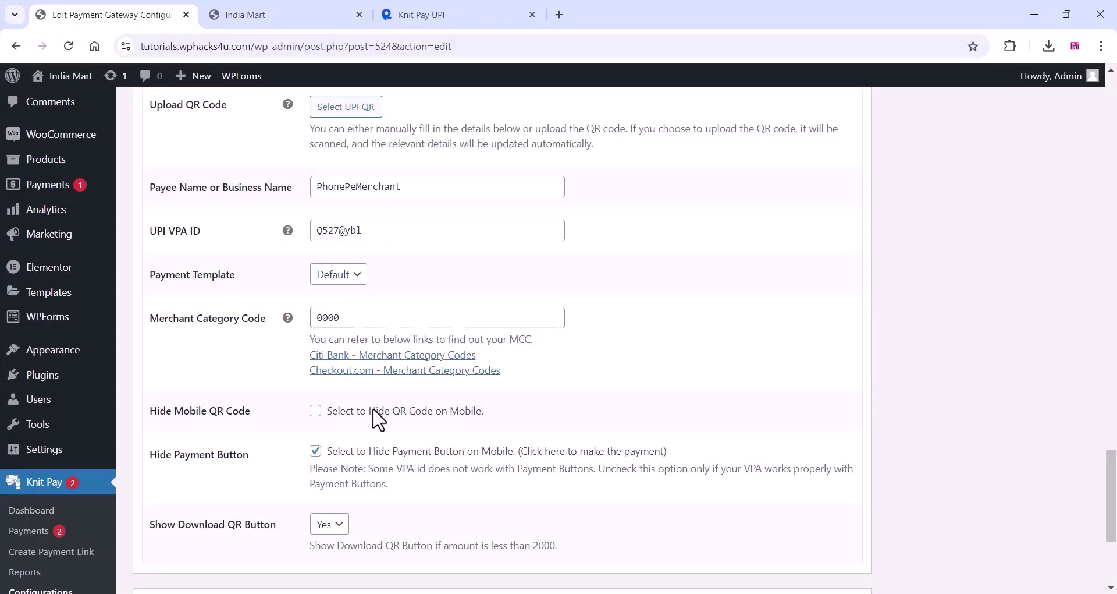
Run a ₹10 test payment with the PhonePe configuration, then go back to its edit page.
scroll(447, 403, "down", 4)
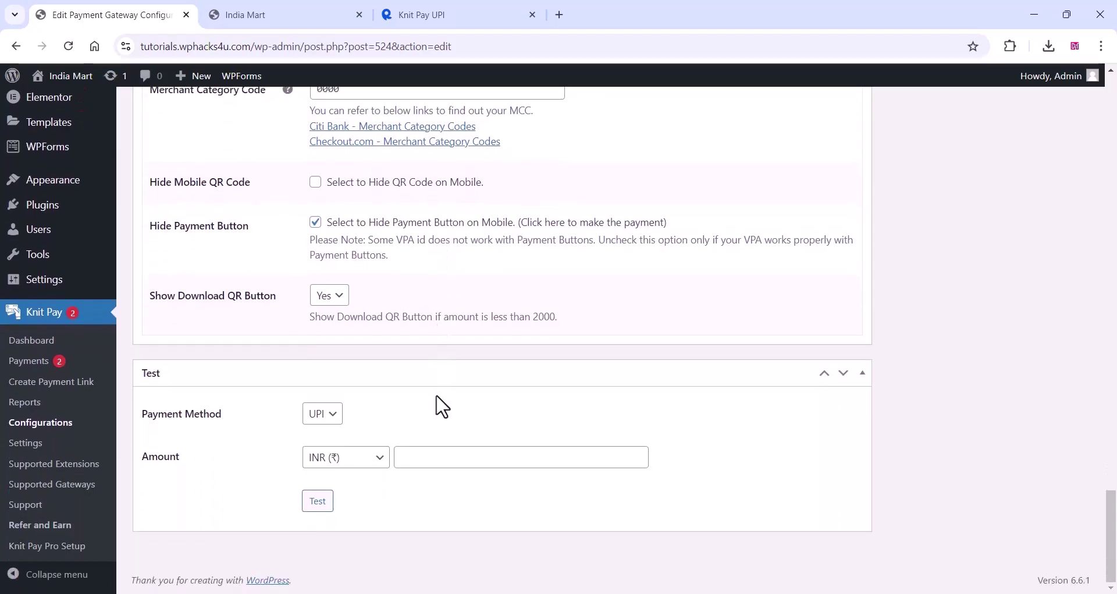
left_click(413, 457)
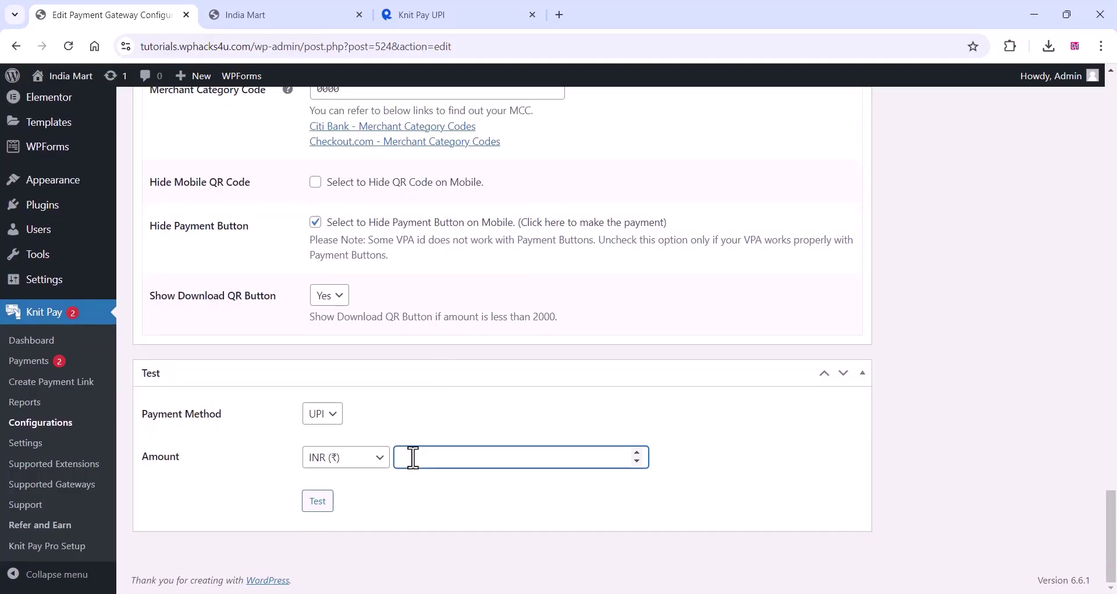
type("10")
left_click(319, 500)
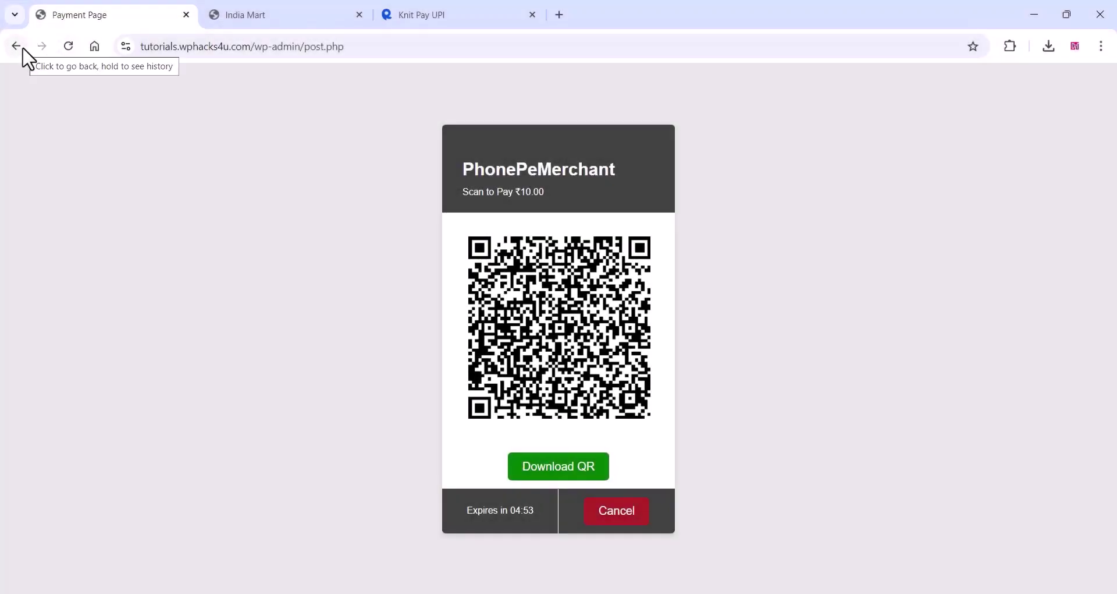
left_click(16, 47)
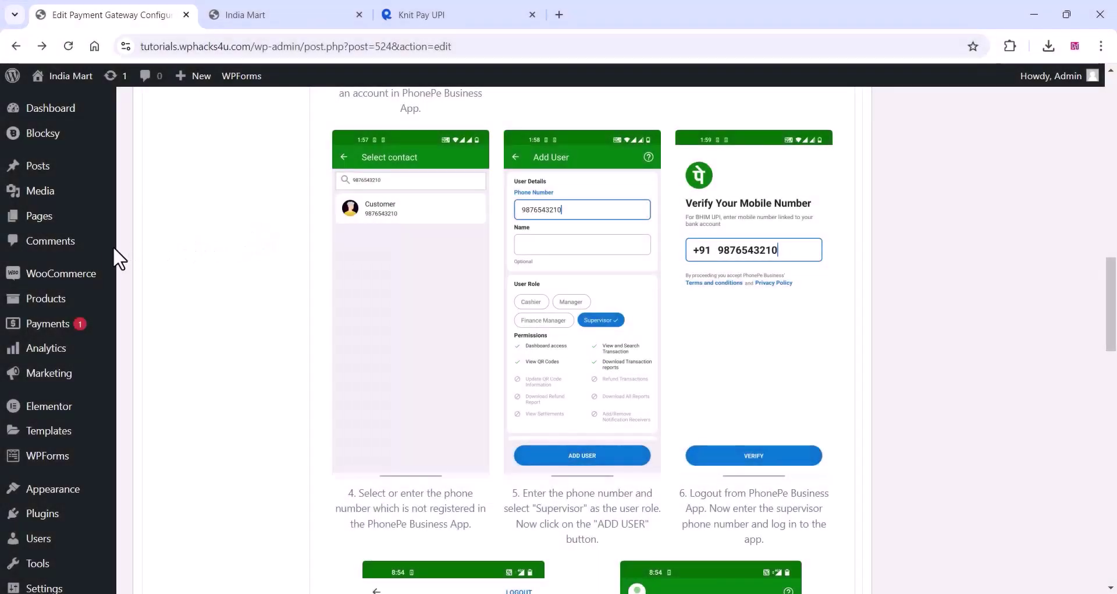
Go to WooCommerce Settings > Payments and open Finish setup for Knit Pay - UPI.
mouse_move(70, 274)
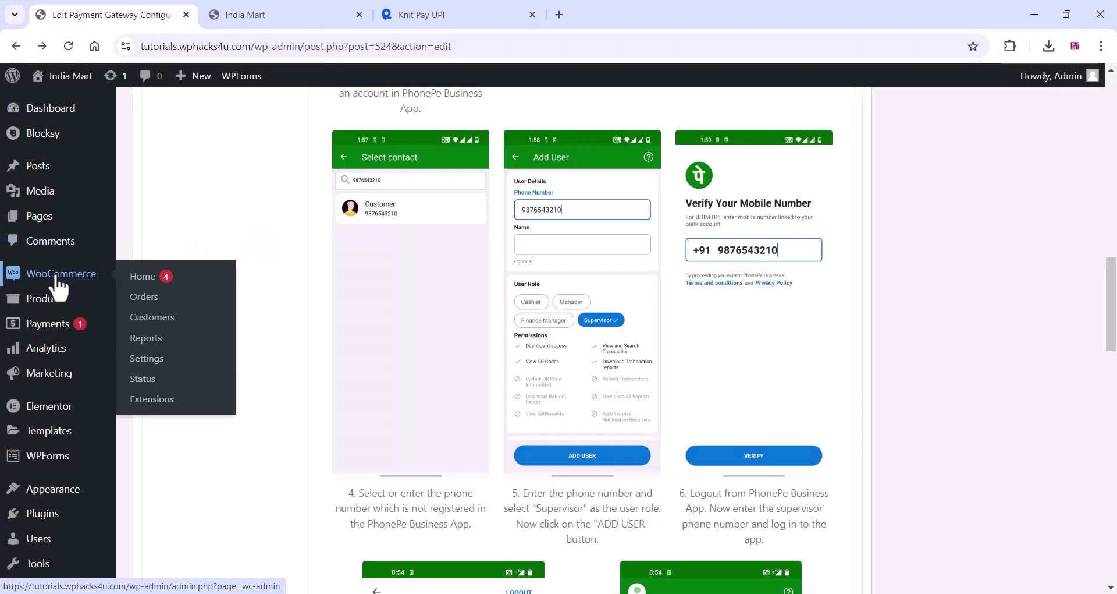
left_click(145, 359)
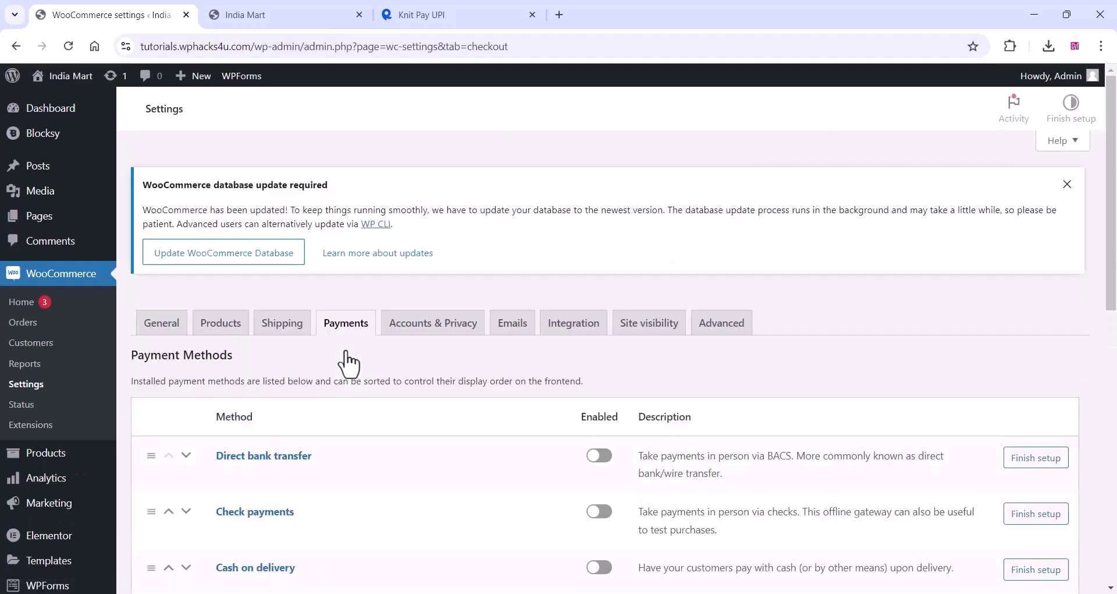
scroll(350, 364, "down", 5)
scroll(348, 363, "down", 7)
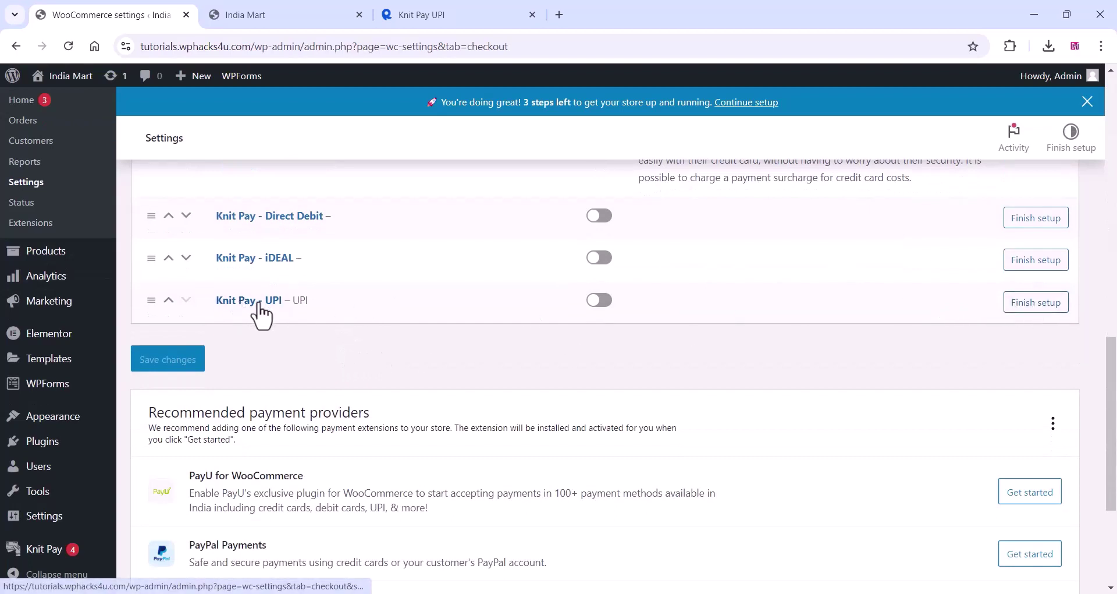
left_click(1043, 309)
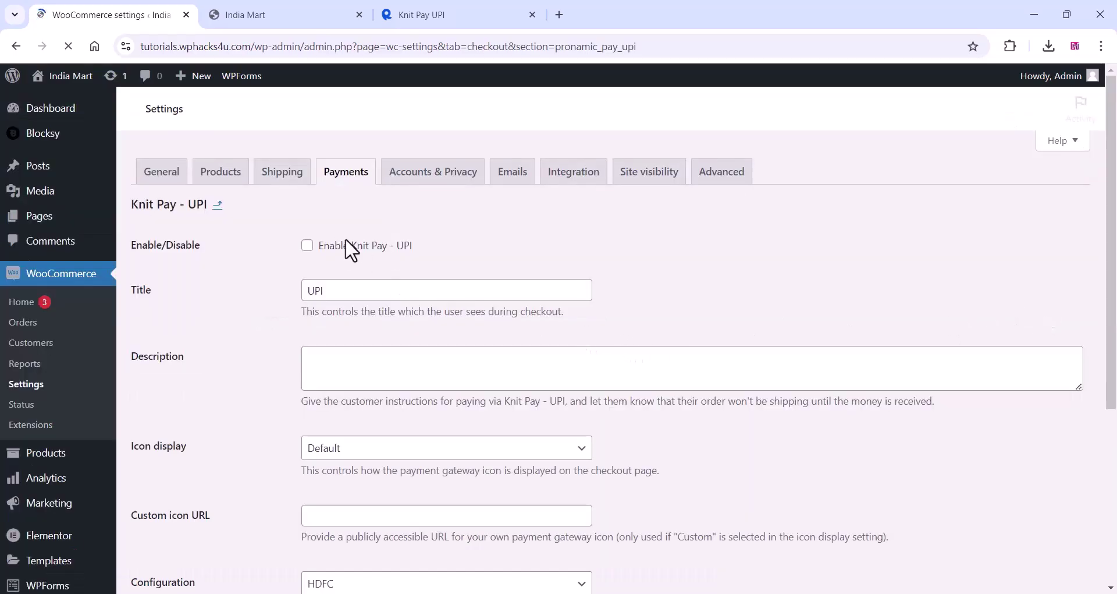
Tick Enable Knit Pay - UPI, keep the HDFC configuration, and save the changes.
left_click(307, 246)
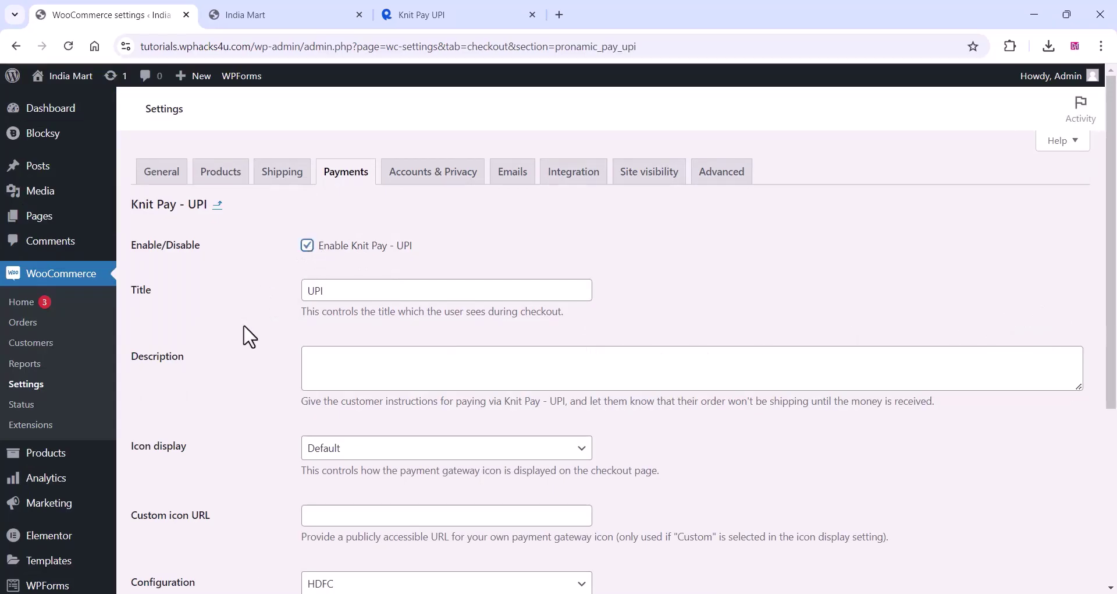
scroll(251, 336, "down", 3)
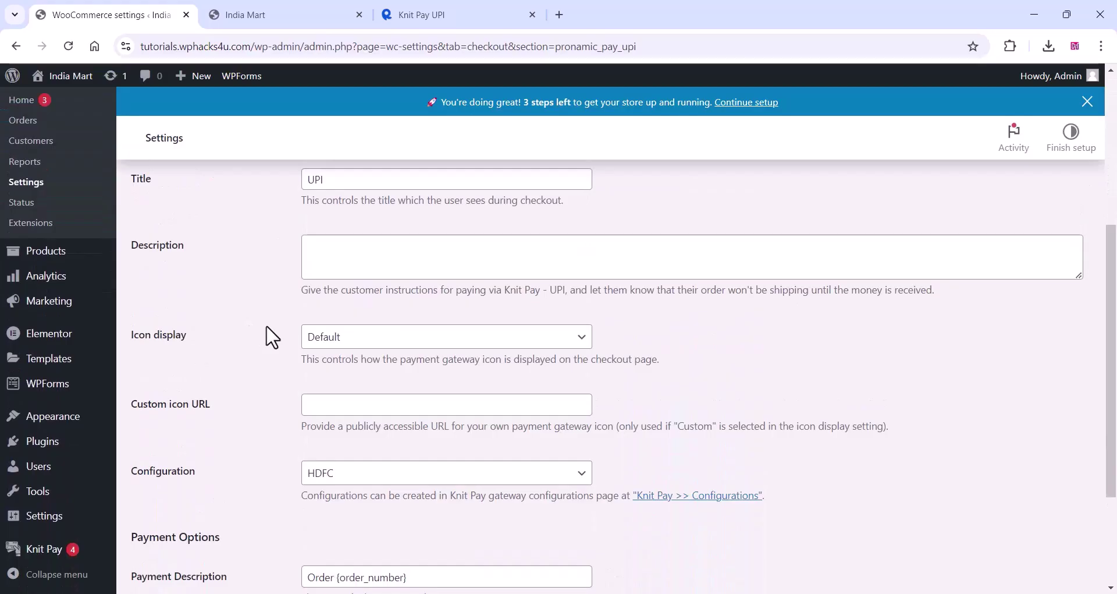
scroll(306, 340, "down", 3)
left_click(405, 312)
left_click(404, 314)
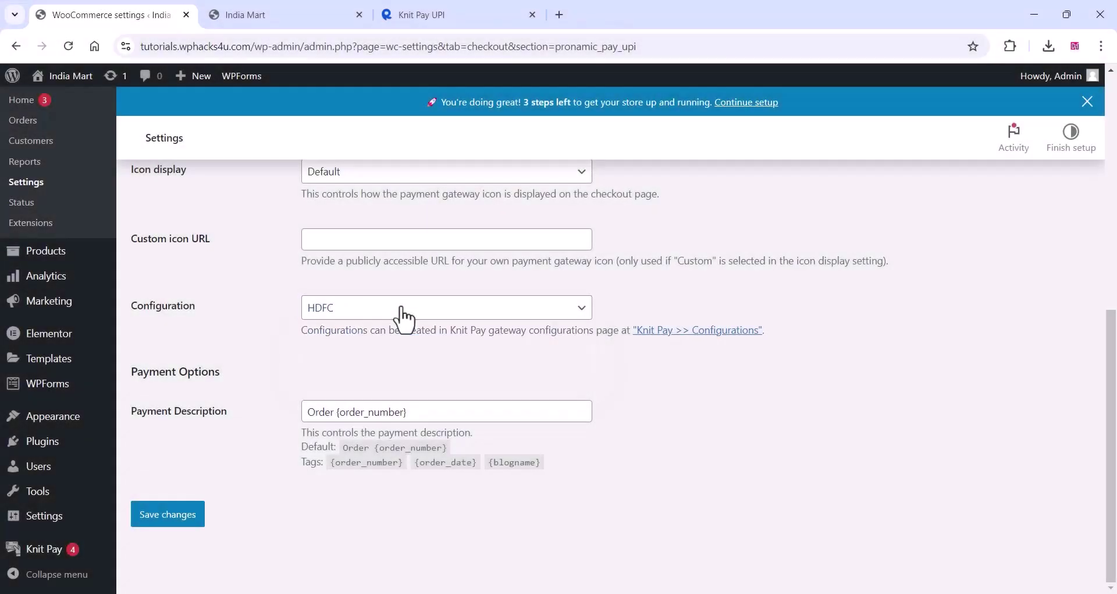
scroll(289, 327, "up", 2)
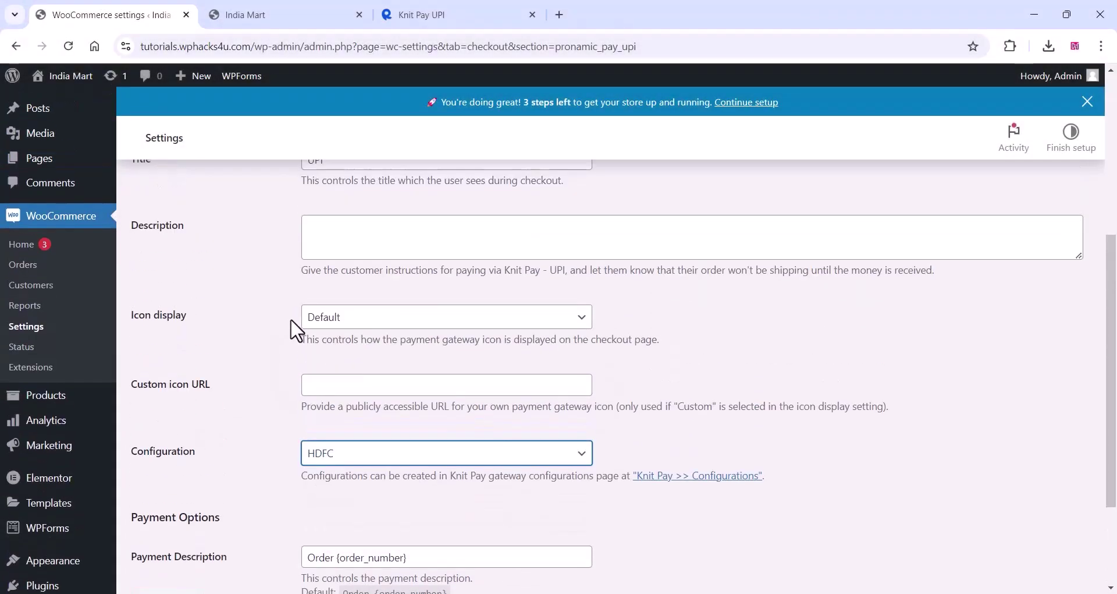
scroll(378, 375, "up", 4)
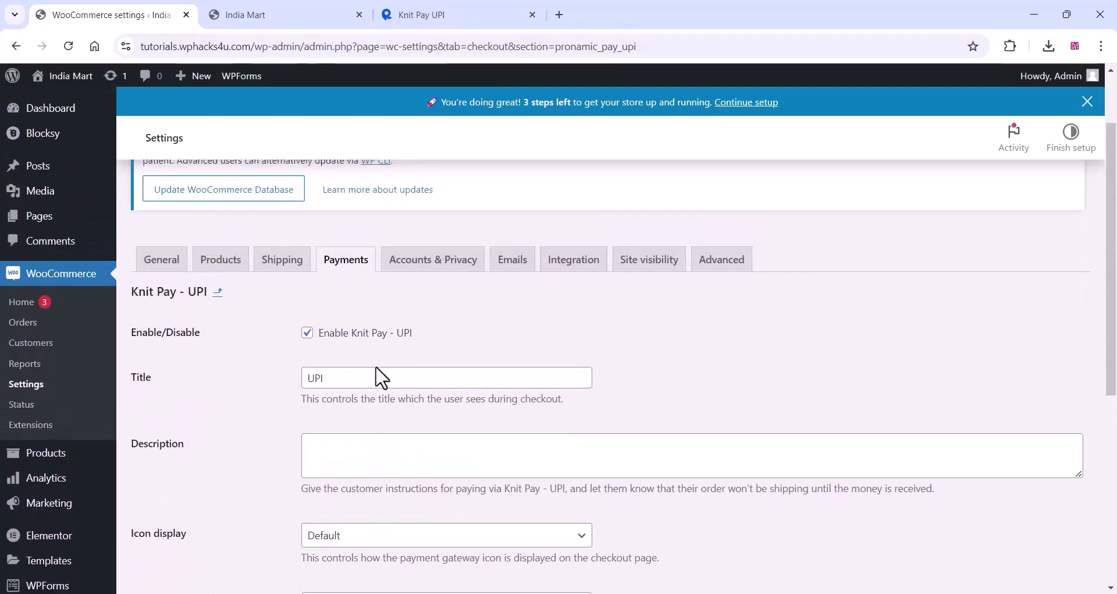
scroll(378, 373, "down", 6)
left_click(178, 523)
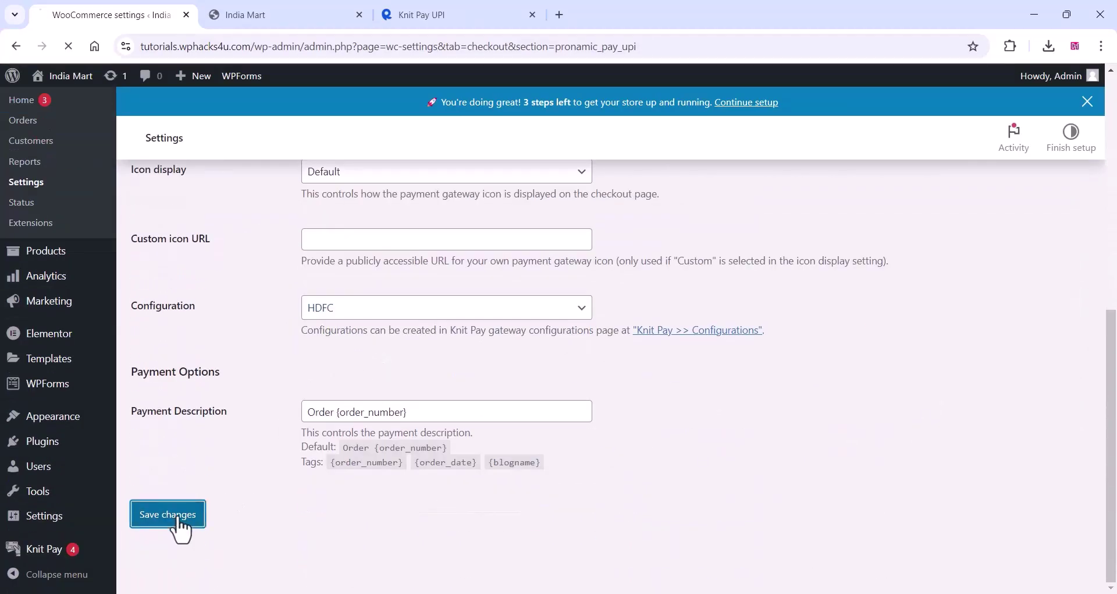